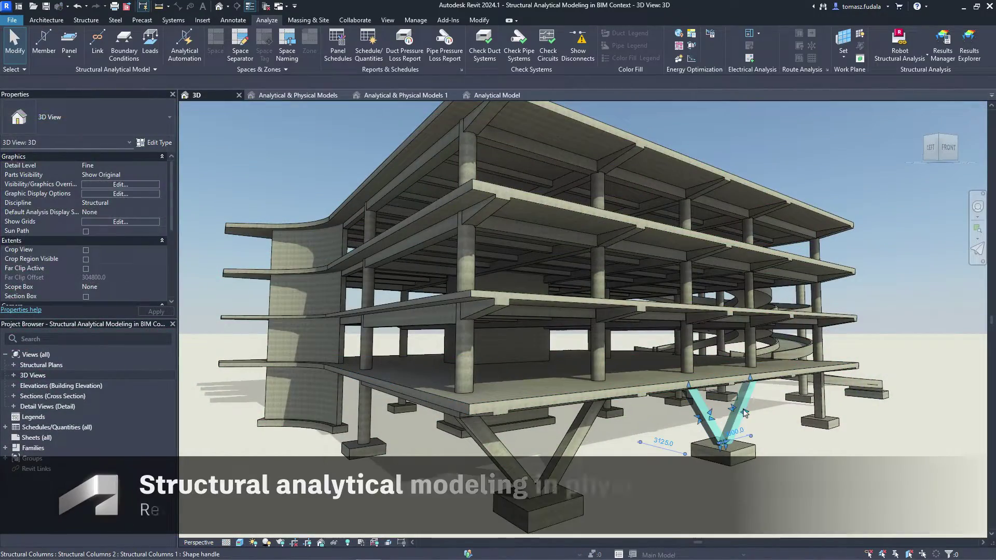
# Step: Select the V-shaped column beneath the lowest slab in the concrete building's 3D view
pyautogui.click(742, 413)
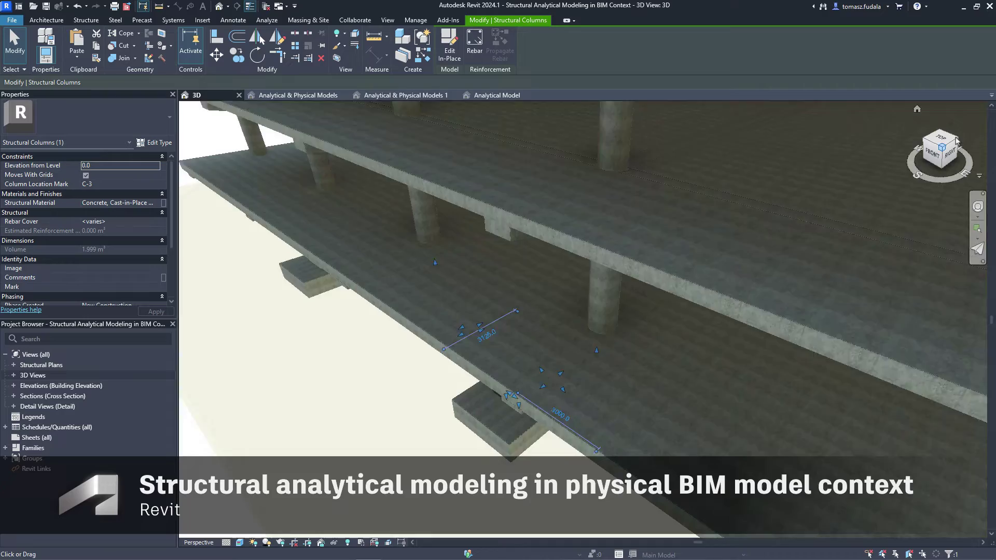
# Step: Set up a start/end-point analytical member with Column role and a rectangular concrete section
pyautogui.keyDown('shift'); pyautogui.moveTo(574, 321); pyautogui.dragTo(542, 358, button='middle'); pyautogui.keyUp('shift')
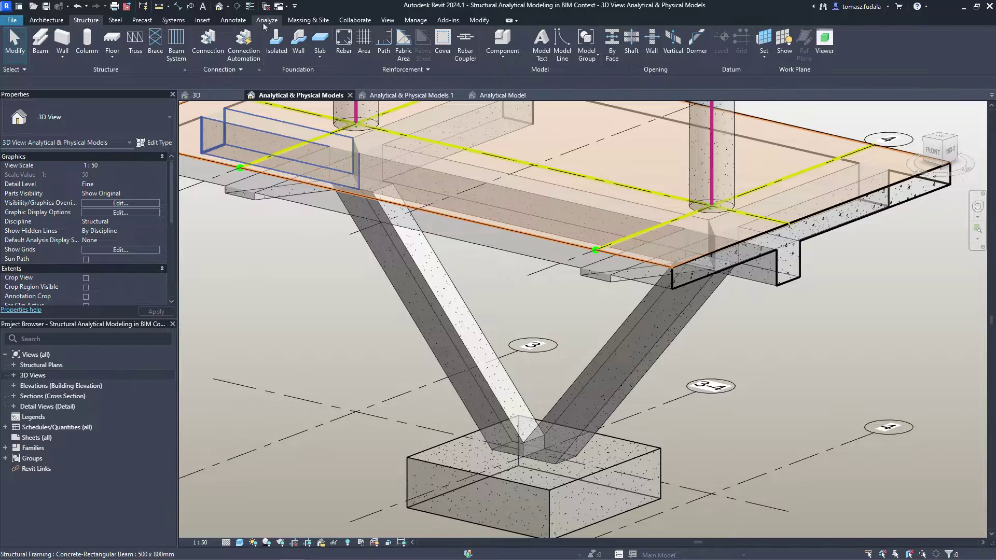
pyautogui.click(263, 24)
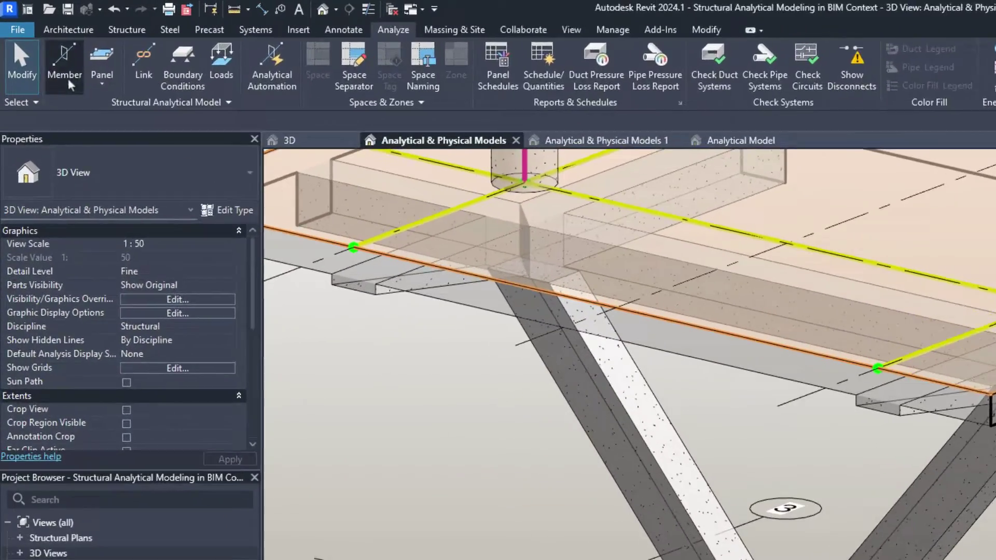
pyautogui.click(44, 43)
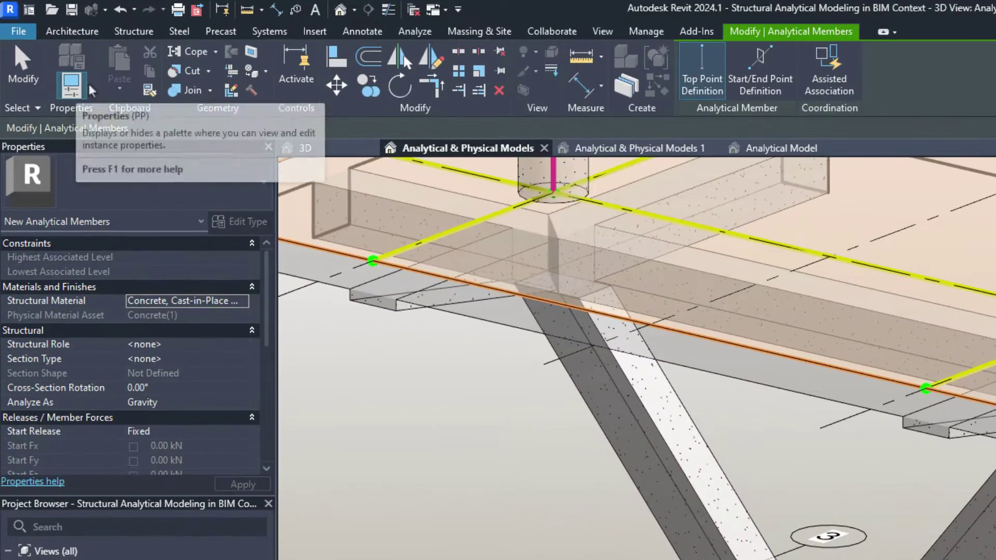
pyautogui.click(758, 80)
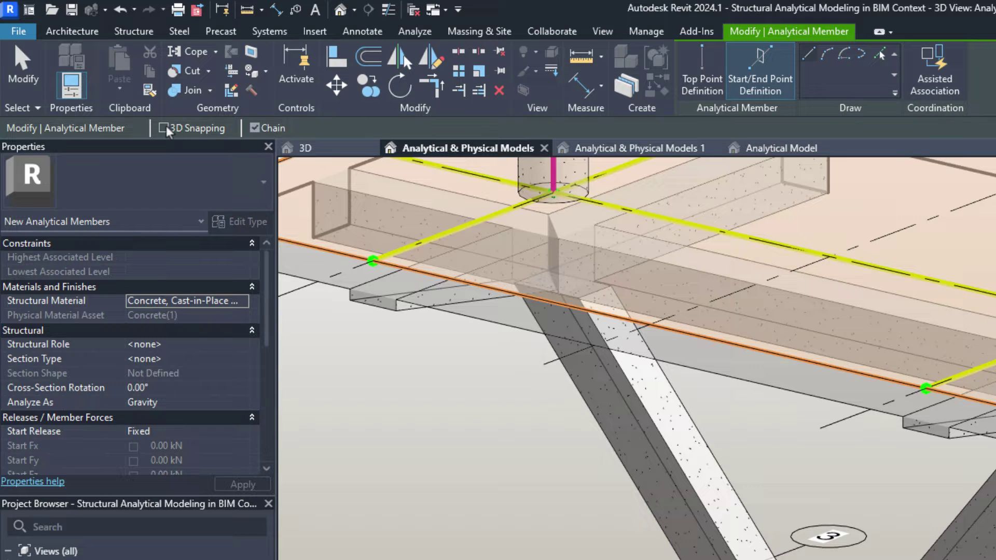
pyautogui.click(242, 347)
pyautogui.click(143, 384)
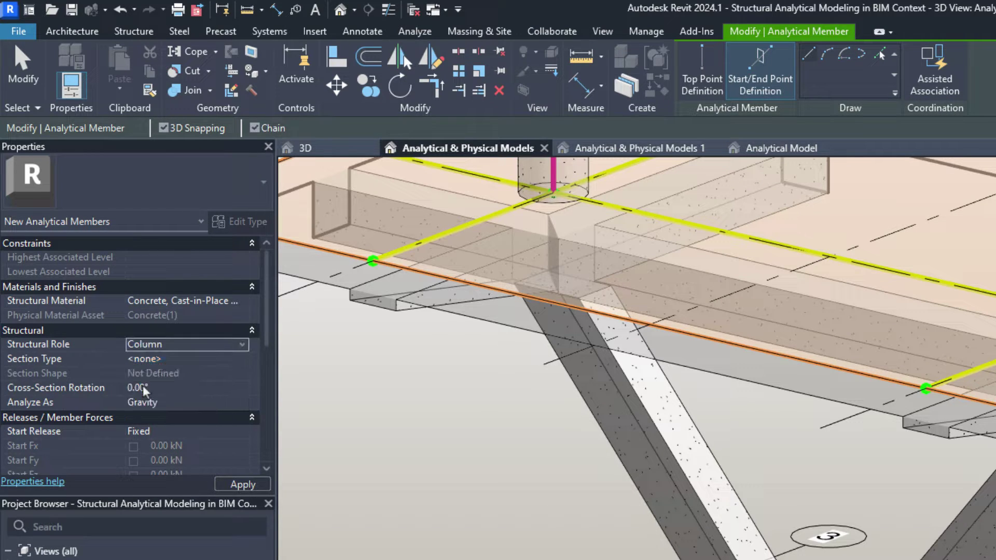
pyautogui.click(233, 359)
pyautogui.moveTo(343, 399); pyautogui.dragTo(343, 415)
pyautogui.click(273, 419)
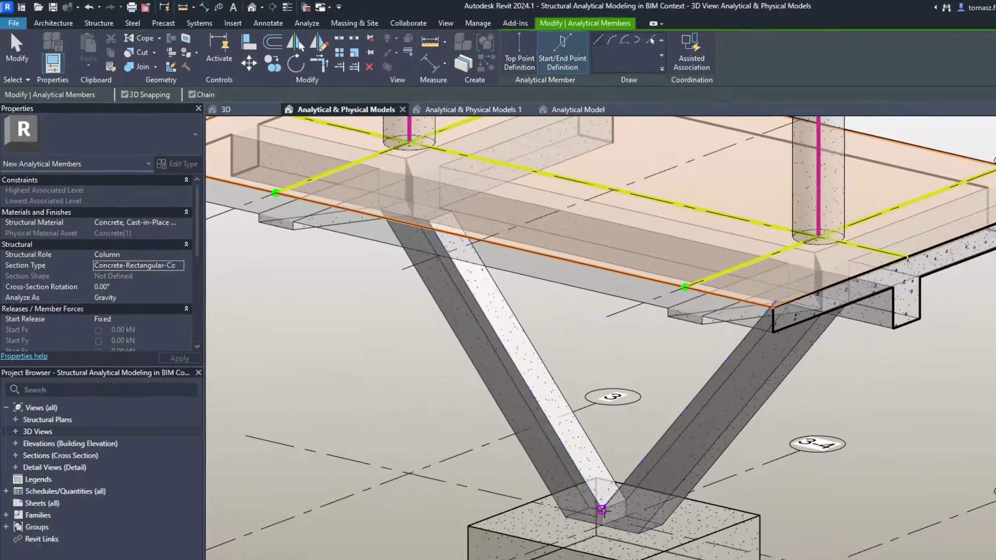
# Step: Draw the left and right V-leg members from the footing to the columns above
pyautogui.click(588, 498)
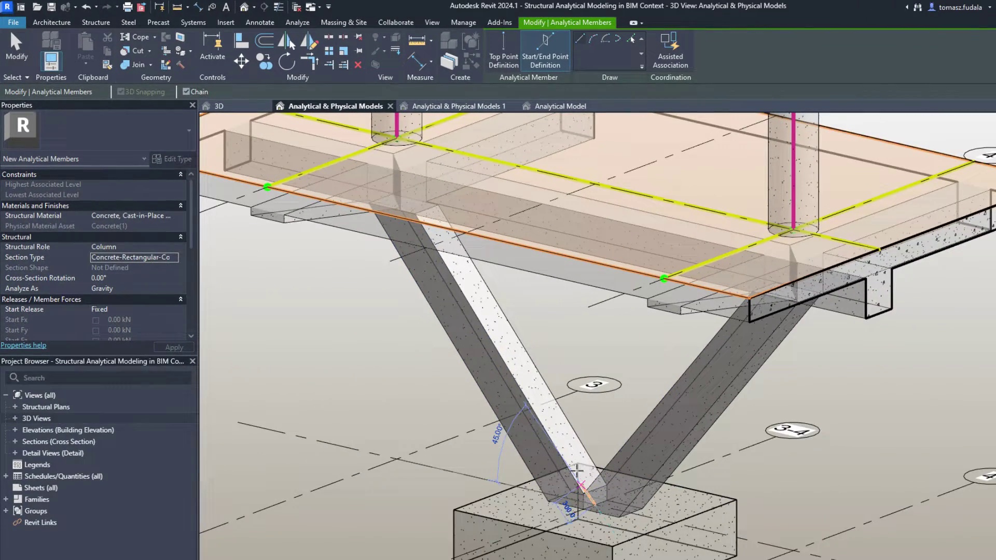
pyautogui.click(401, 148)
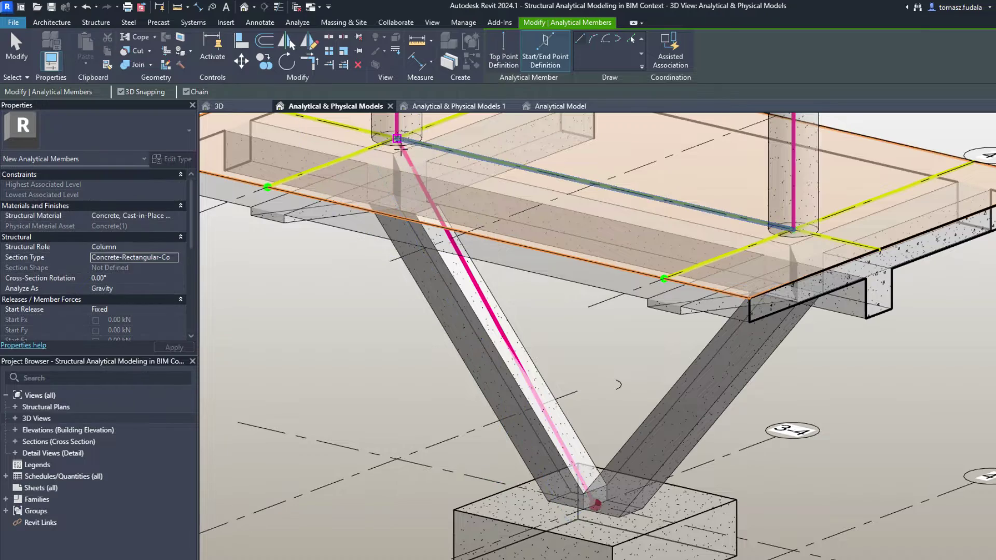
pyautogui.click(589, 502)
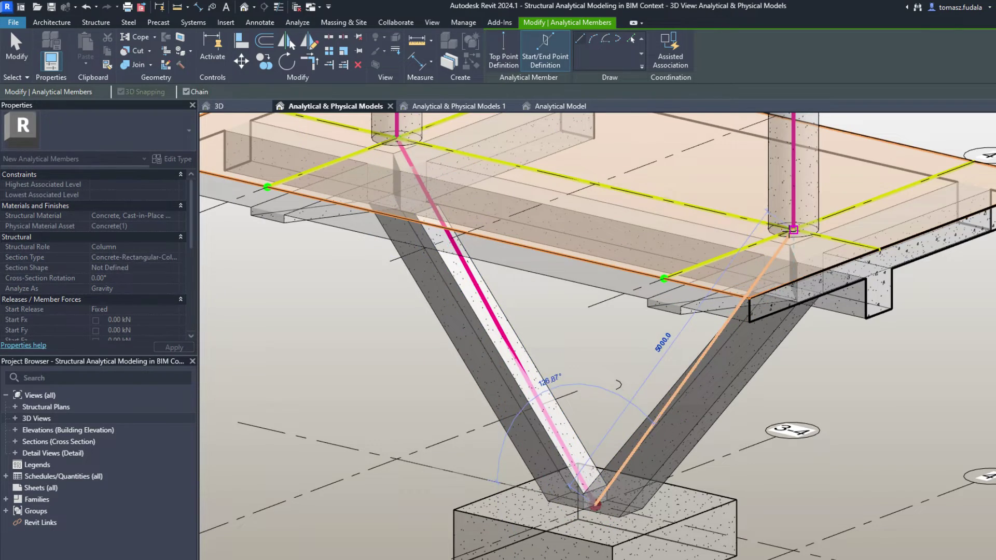
pyautogui.click(790, 231)
pyautogui.press('Escape')
pyautogui.press('Escape')
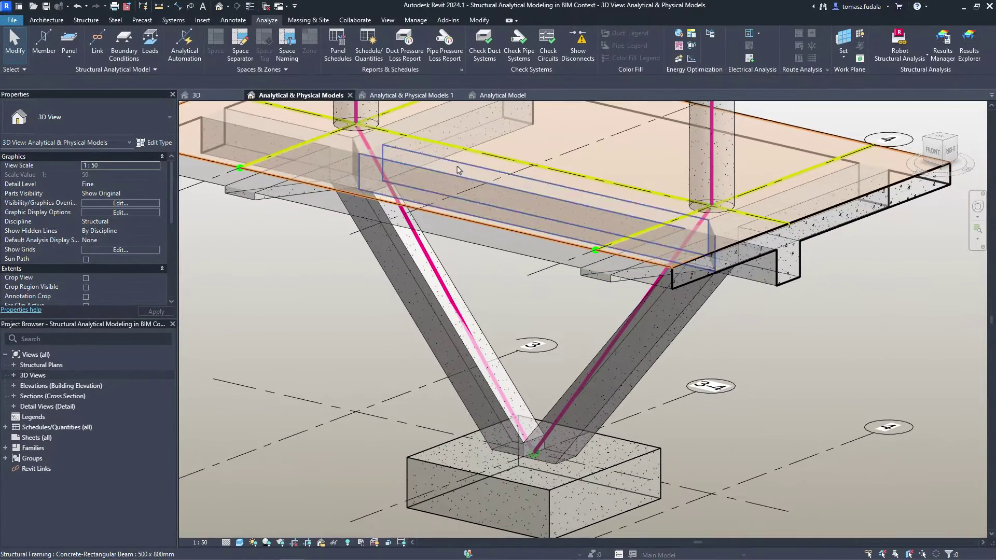
# Step: Place a fixed point boundary condition at the base of both legs
pyautogui.click(124, 51)
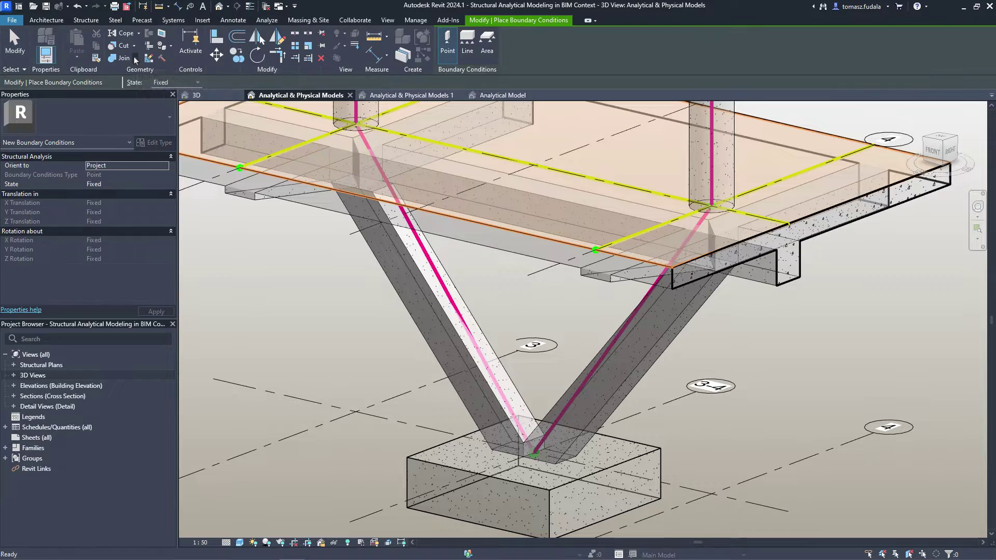
pyautogui.click(527, 453)
pyautogui.press('Escape')
pyautogui.press('Escape')
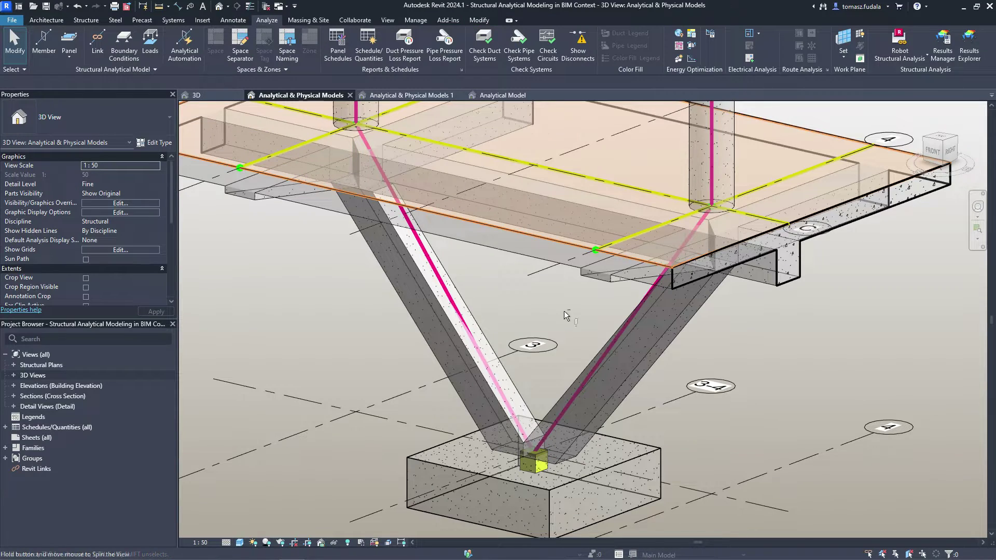
pyautogui.moveTo(565, 314)
pyautogui.keyDown('shift'); pyautogui.mouseDown(button='middle')
pyautogui.moveTo(695, 350)
pyautogui.moveTo(754, 293)
pyautogui.moveTo(756, 273)
pyautogui.moveTo(529, 296)
pyautogui.mouseUp(button='middle'); pyautogui.keyUp('shift')
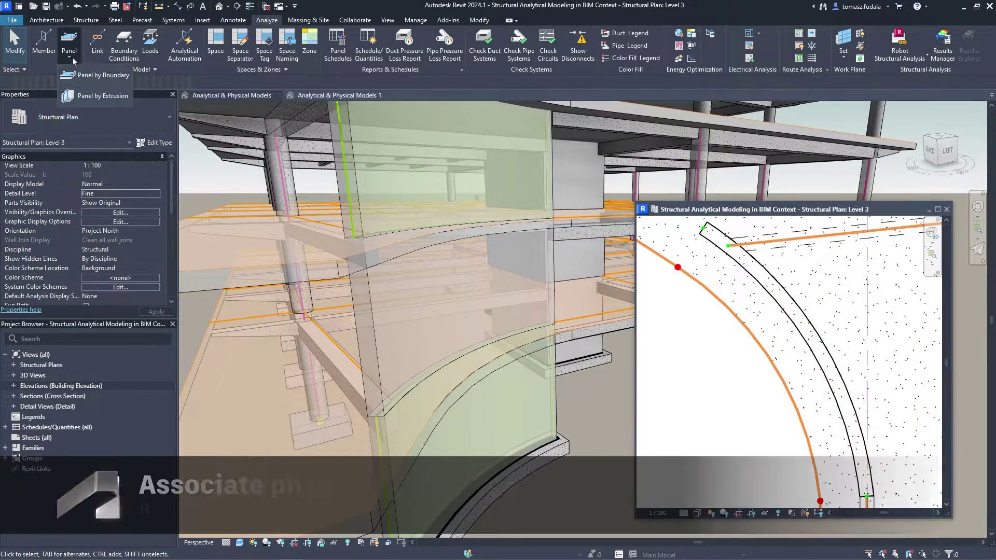
# Step: Sketch an extruded three-point-arc panel along the Level 3 curved wall with Assisted Association on
pyautogui.click(80, 96)
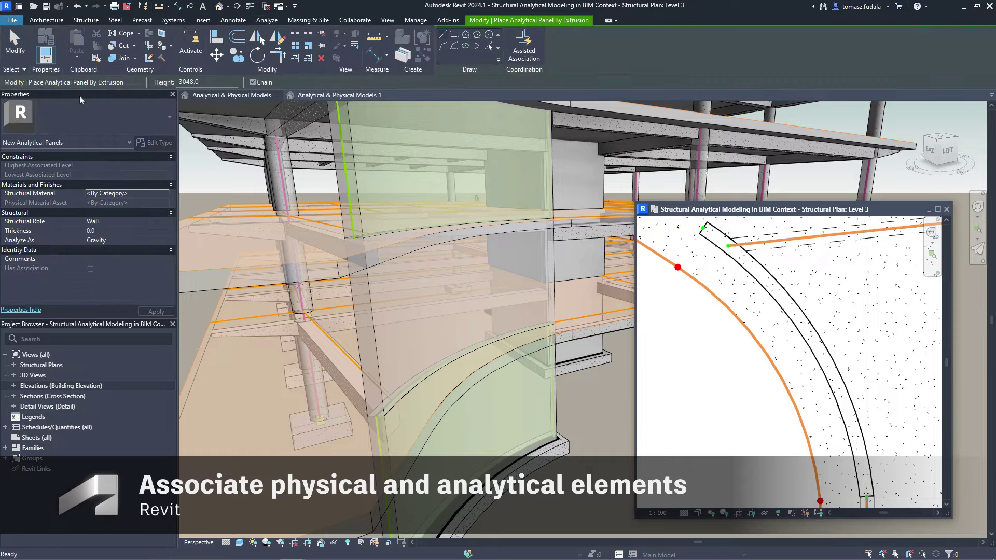
pyautogui.click(520, 55)
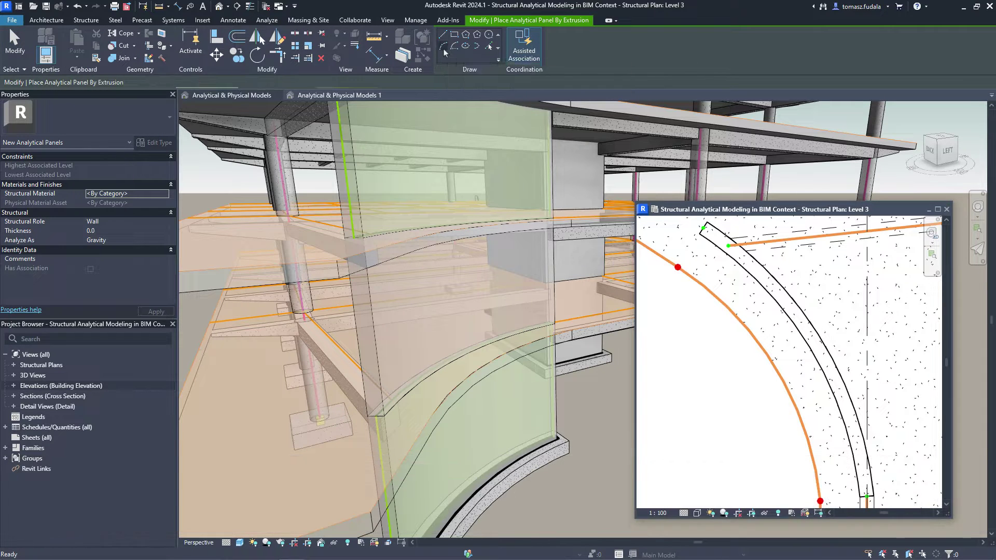
pyautogui.click(700, 227)
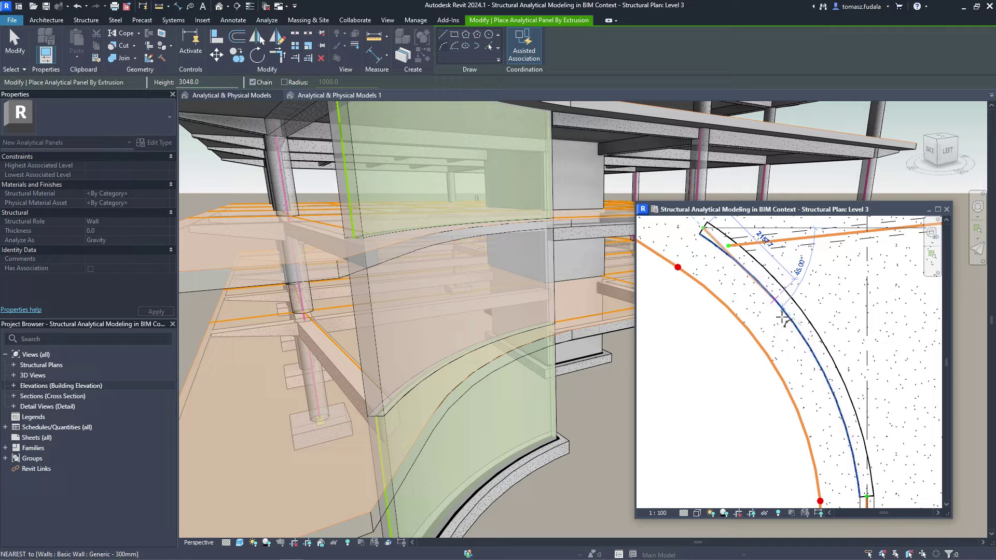
pyautogui.click(866, 496)
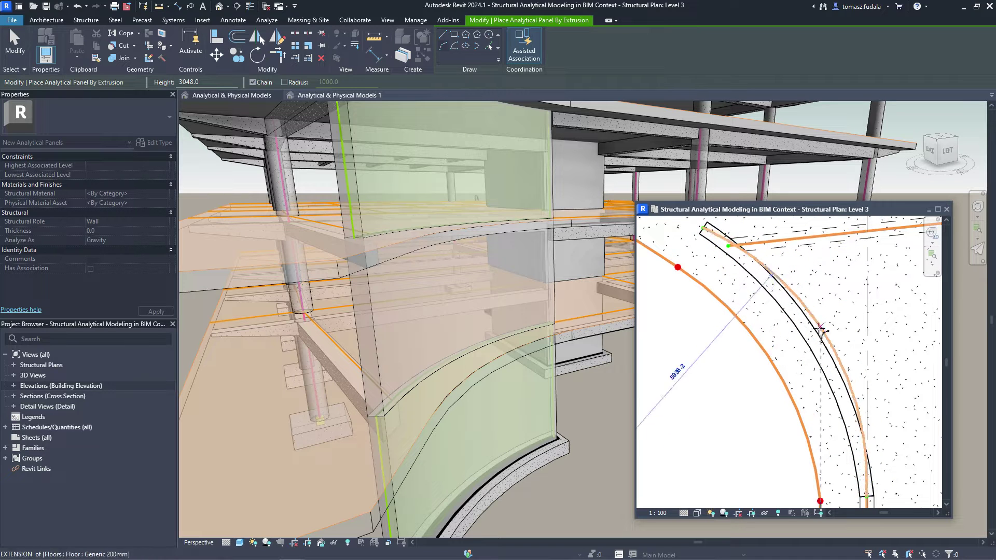
pyautogui.click(815, 344)
pyautogui.press('Escape')
pyautogui.press('Escape')
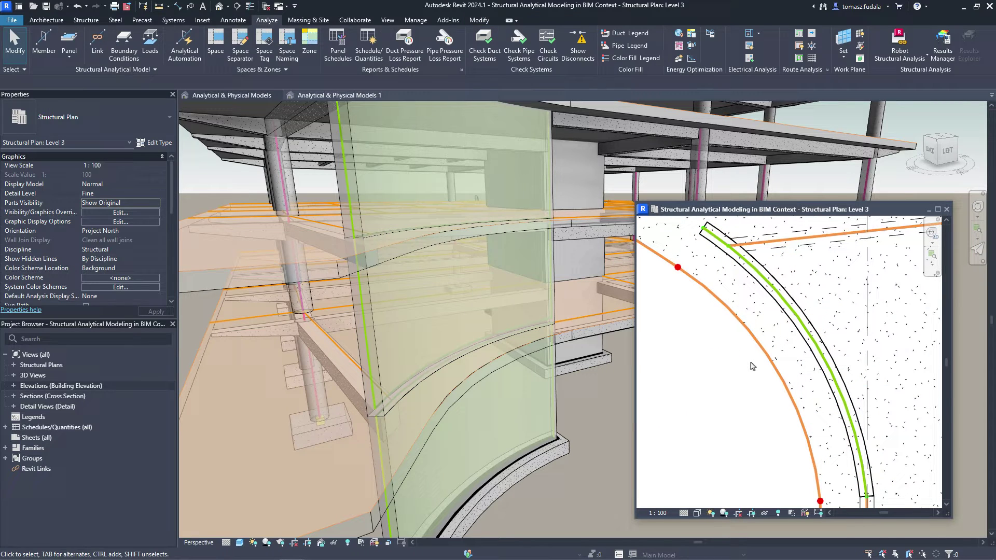
pyautogui.click(802, 329)
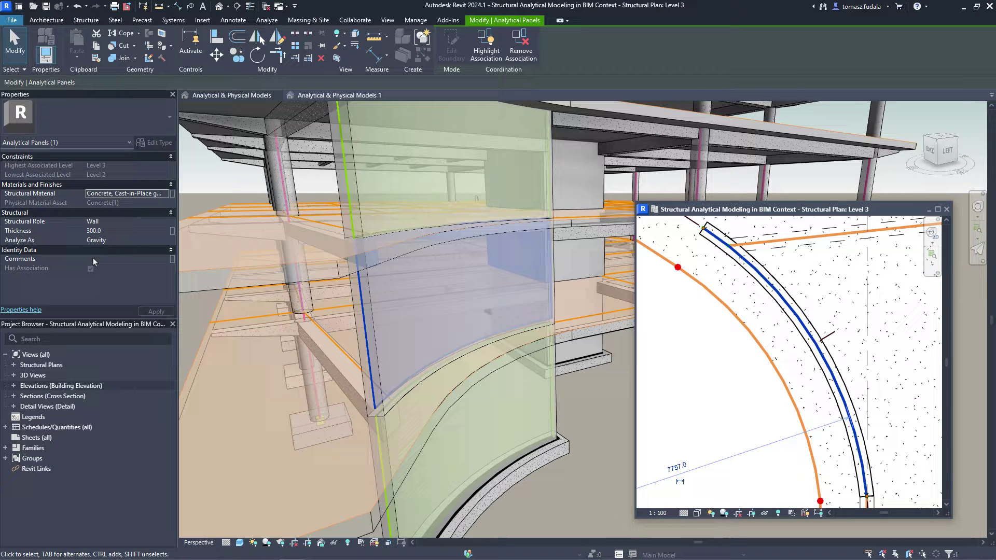
# Step: Check the panel's wall association, then associate both leg members with the V-shaped column
pyautogui.click(489, 60)
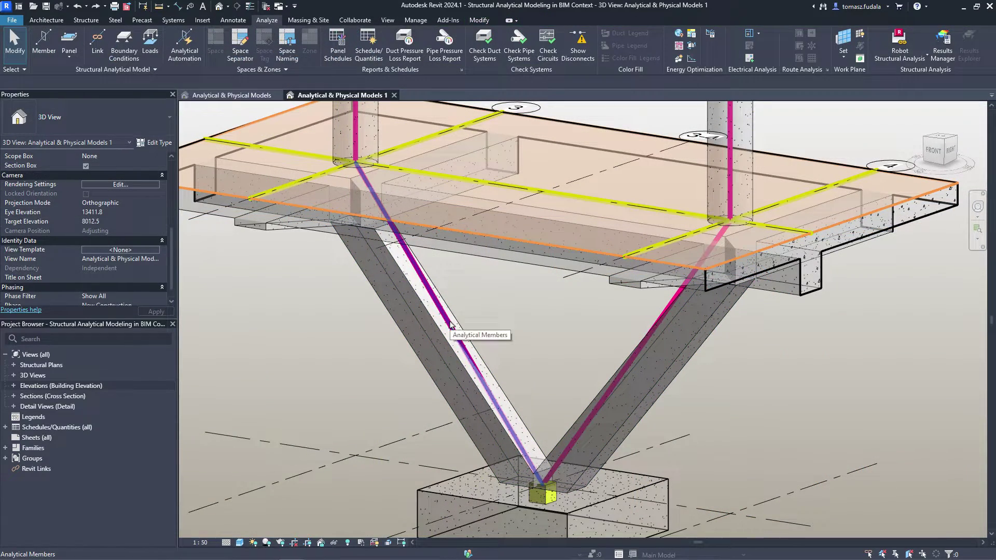
pyautogui.click(450, 324)
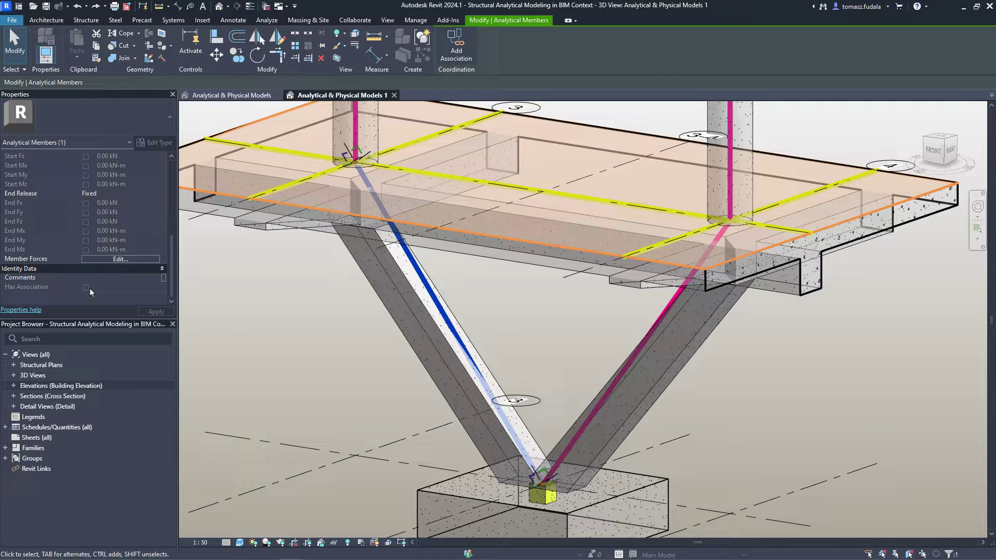
pyautogui.click(448, 50)
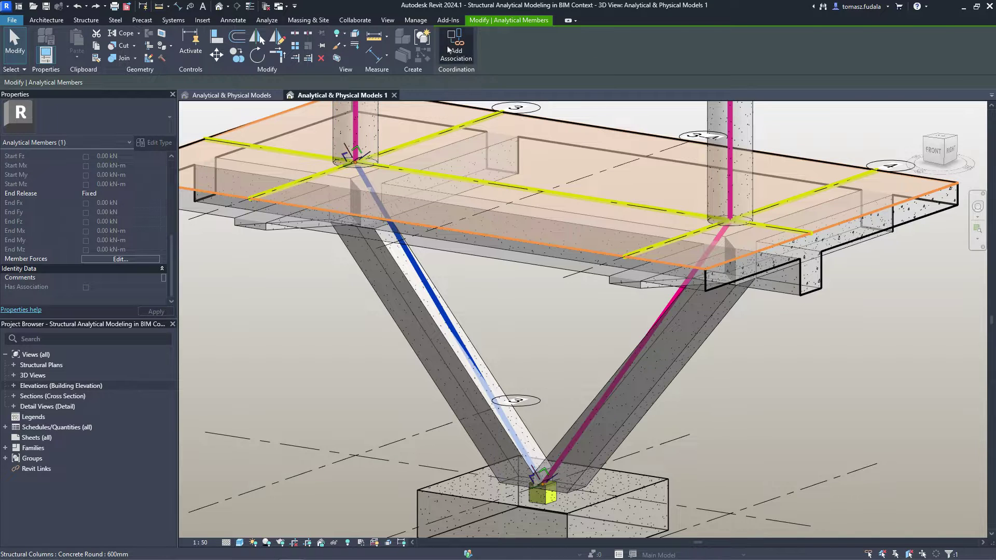
pyautogui.click(641, 349)
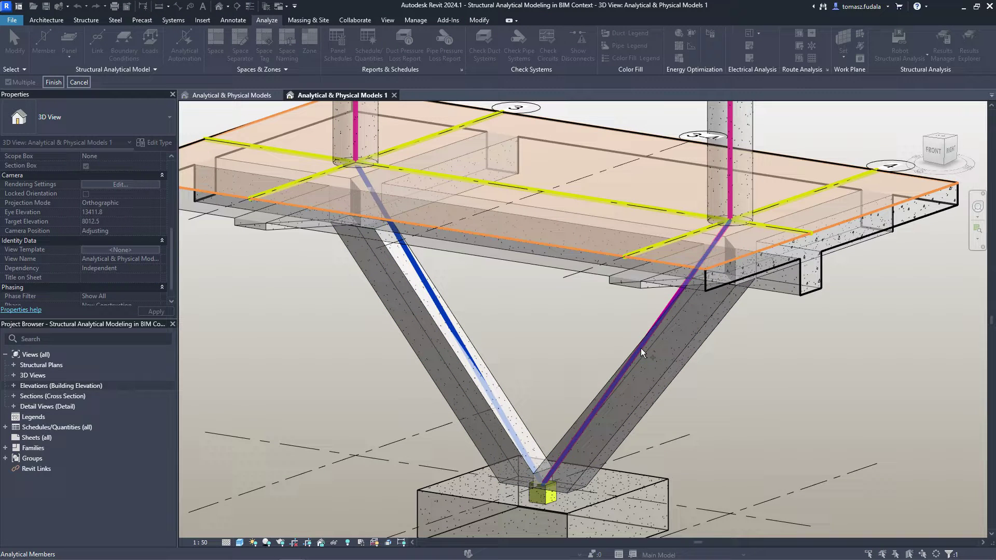
pyautogui.click(668, 385)
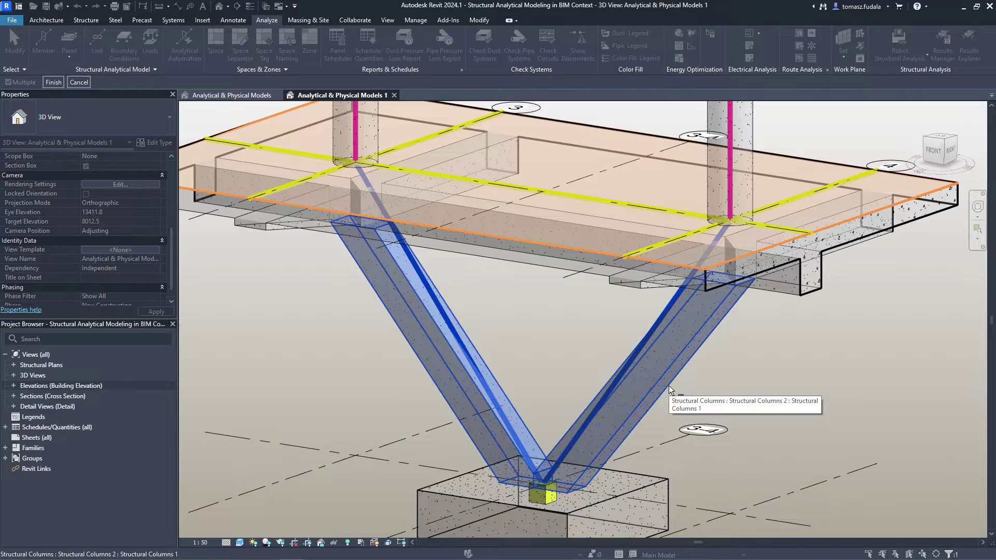
pyautogui.click(53, 82)
# Step: Highlight the analytical members associated with the slanted V-shaped column
pyautogui.click(304, 290)
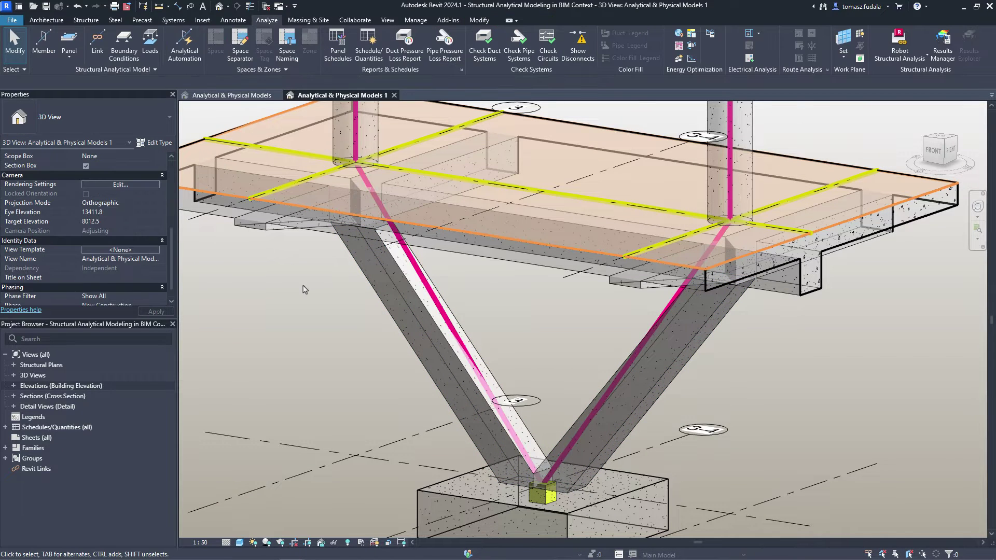
pyautogui.click(442, 378)
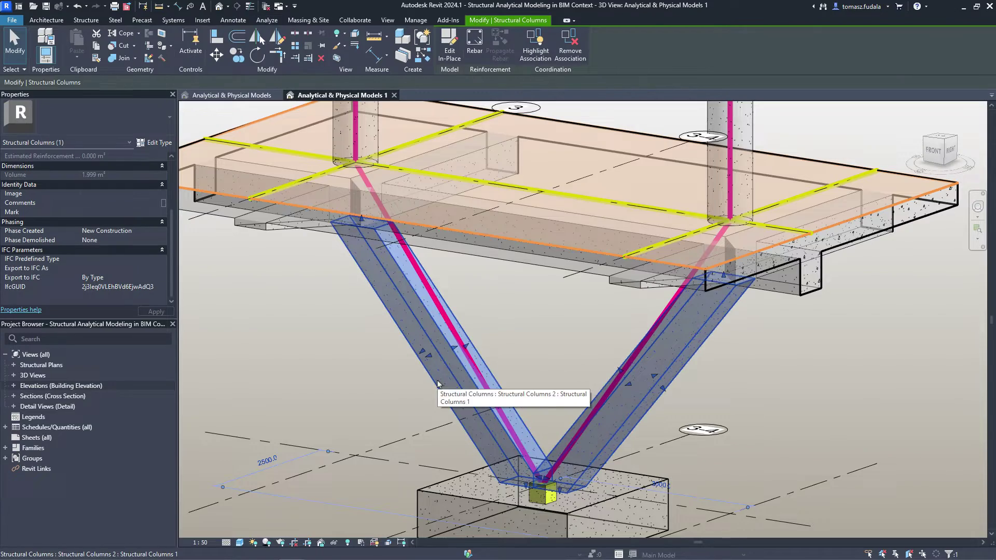
pyautogui.click(539, 57)
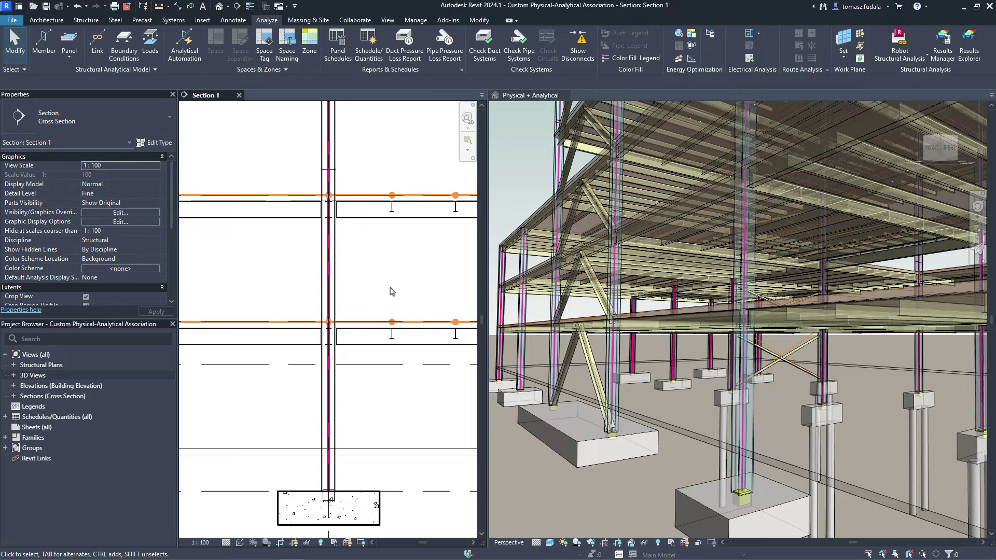
# Step: Associate the column's analytical member with the steel structural column in Section 1
pyautogui.click(331, 293)
pyautogui.click(367, 293)
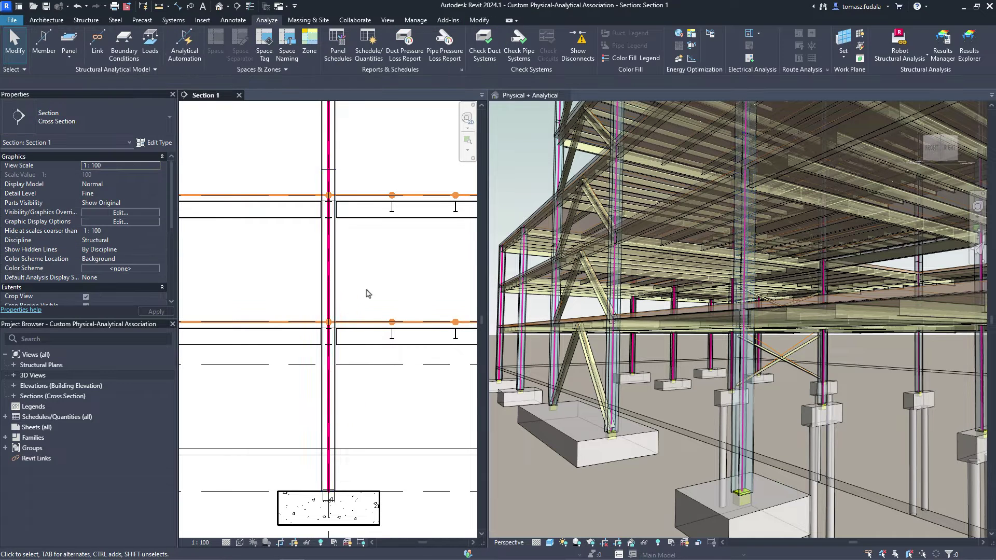
pyautogui.click(328, 383)
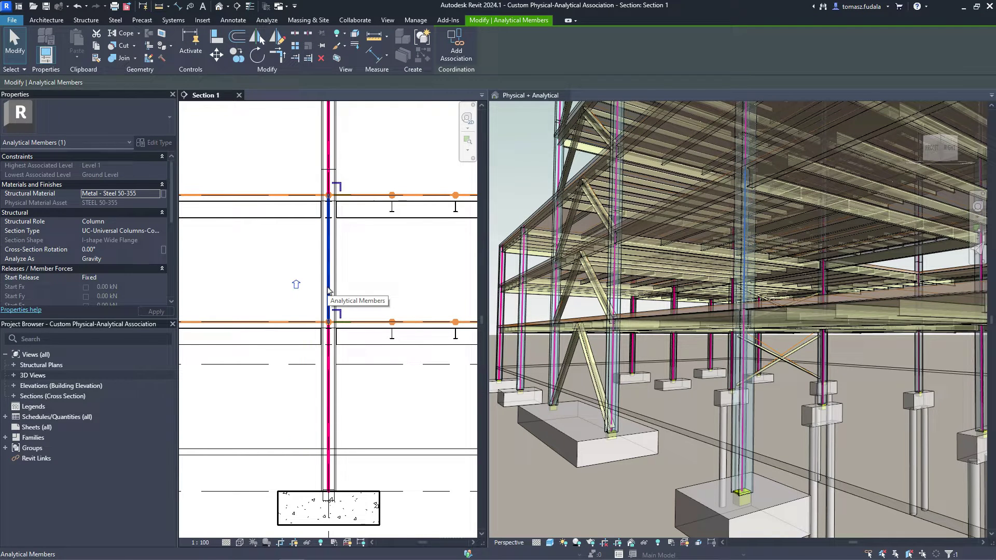
pyautogui.click(456, 45)
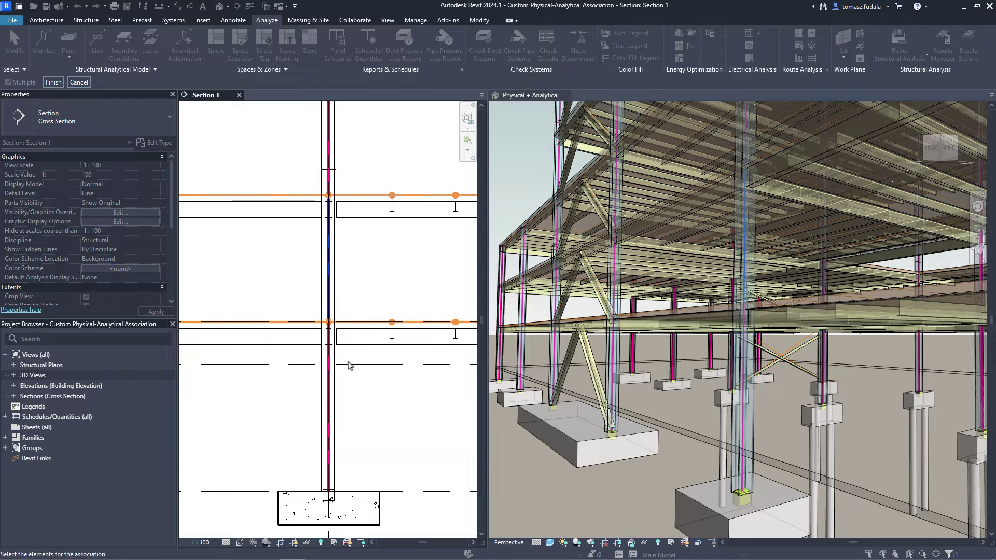
pyautogui.click(328, 402)
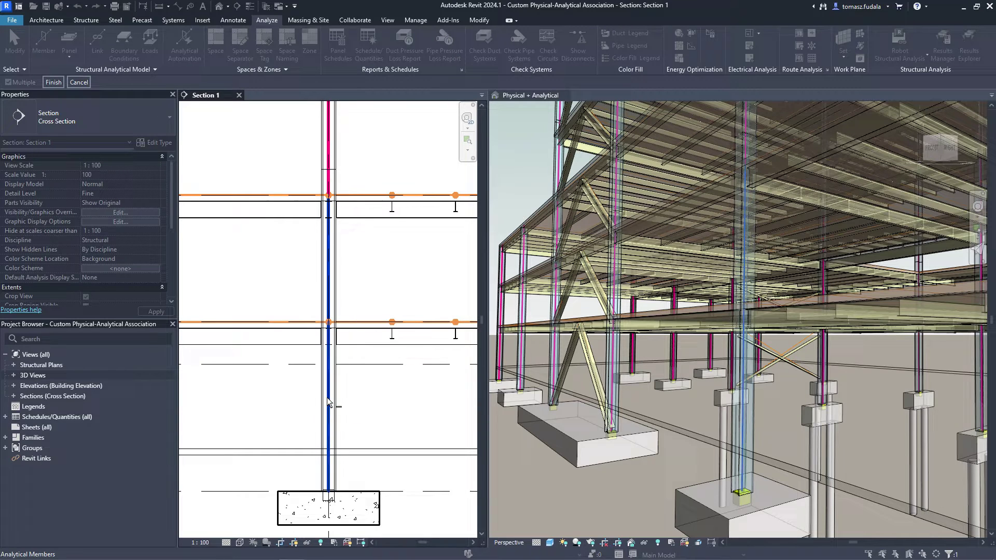
pyautogui.click(334, 407)
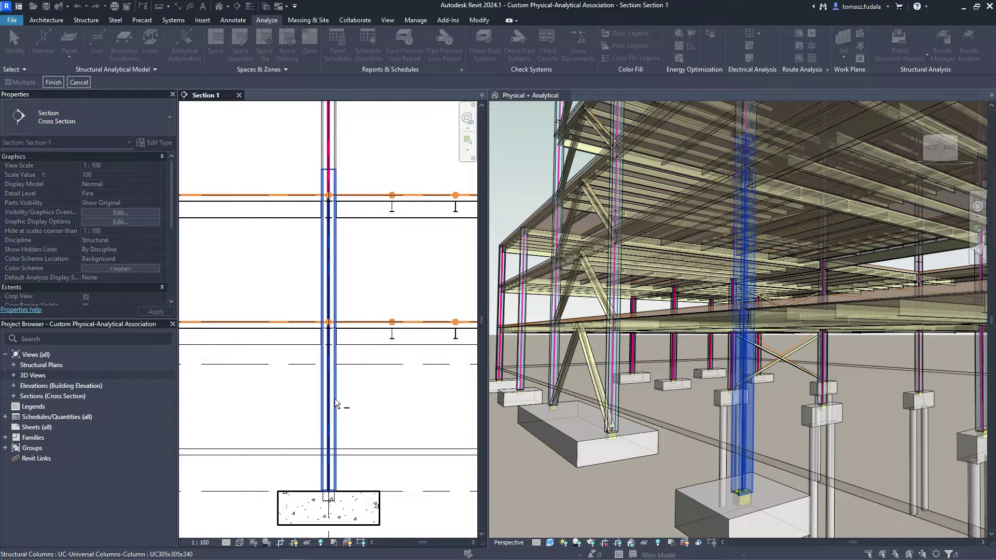
pyautogui.click(57, 82)
# Step: Highlight the analytical member that belongs to the structural column
pyautogui.click(230, 265)
pyautogui.click(328, 285)
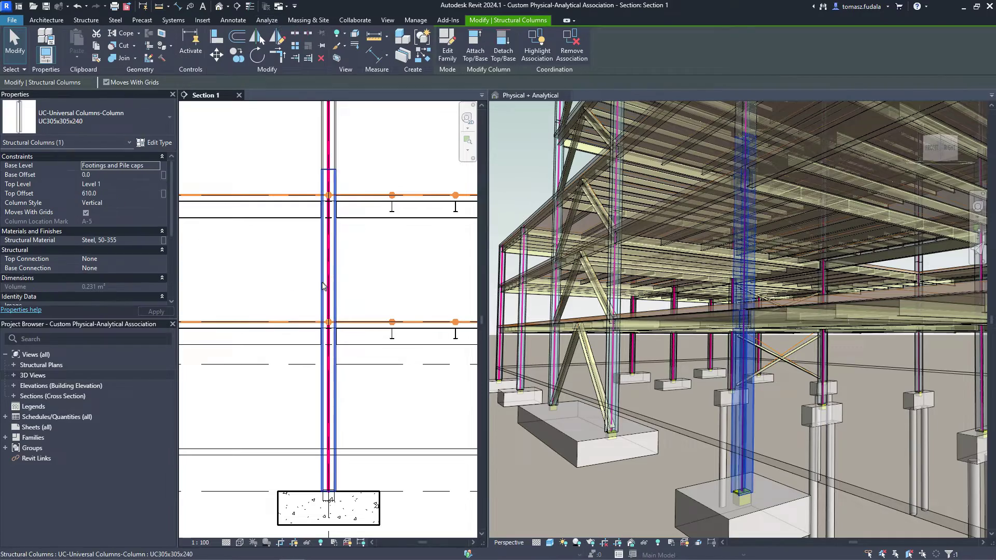
pyautogui.click(544, 66)
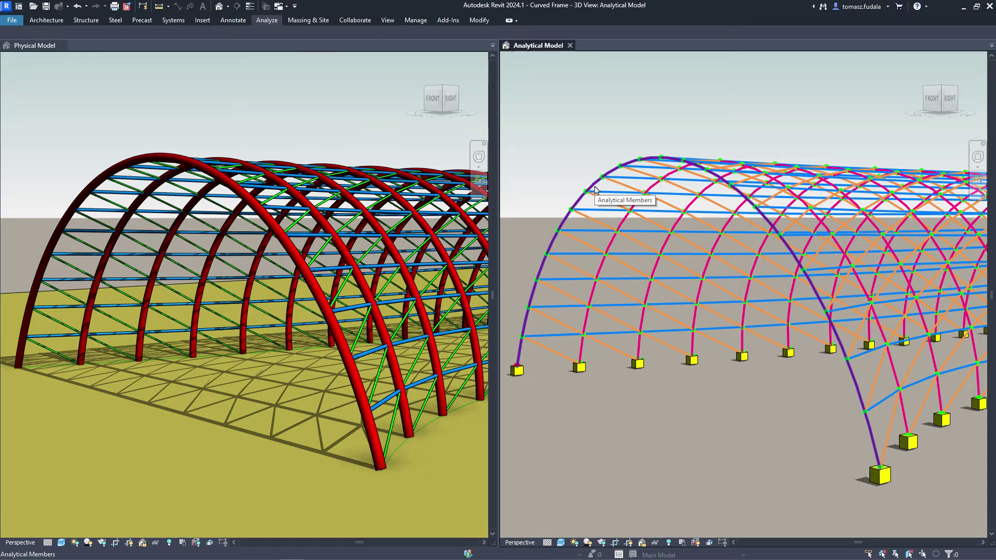
# Step: Drag the first arch's top analytical node upward above the physical arch, then deselect
pyautogui.moveTo(650, 160)
pyautogui.mouseDown()
pyautogui.moveTo(660, 134)
pyautogui.moveTo(641, 210)
pyautogui.moveTo(654, 160)
pyautogui.mouseUp()
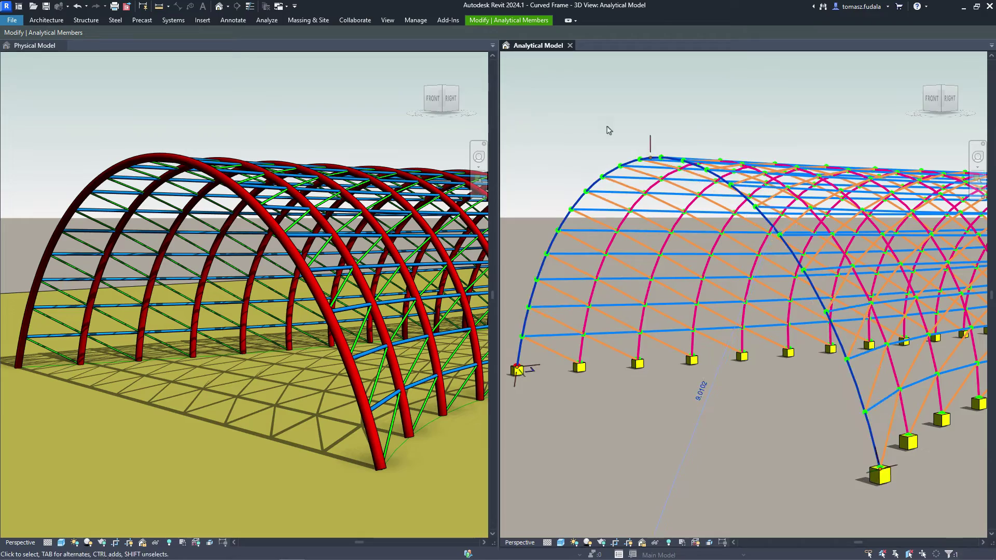
pyautogui.click(580, 122)
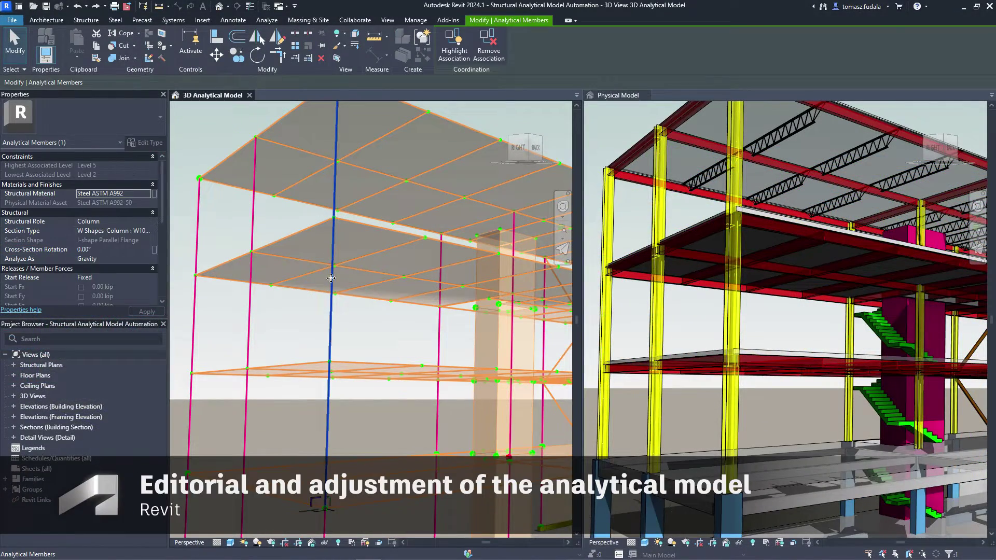
# Step: Split the tall analytical column at Level 4, then select its upper segment and physical column
pyautogui.click(296, 36)
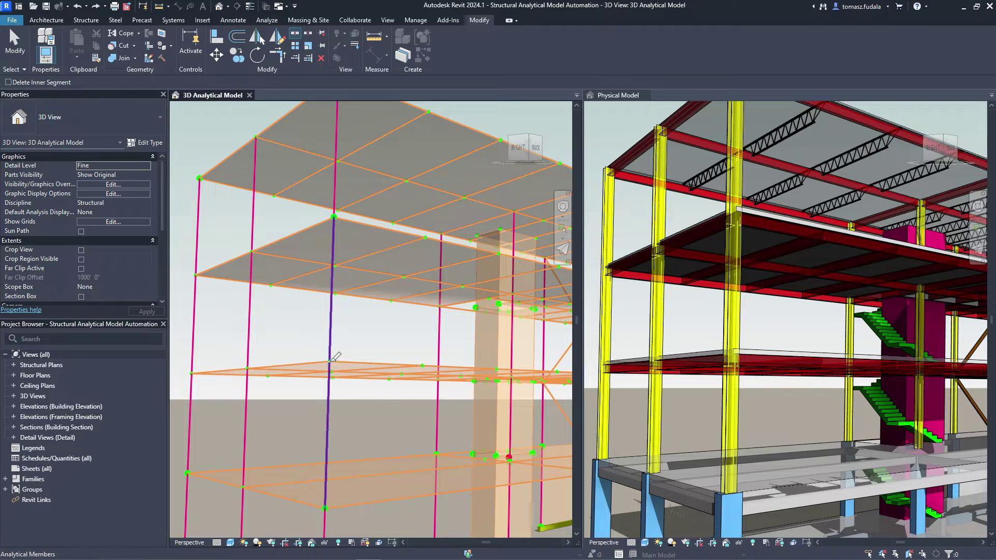
pyautogui.press('Escape')
pyautogui.click(332, 345)
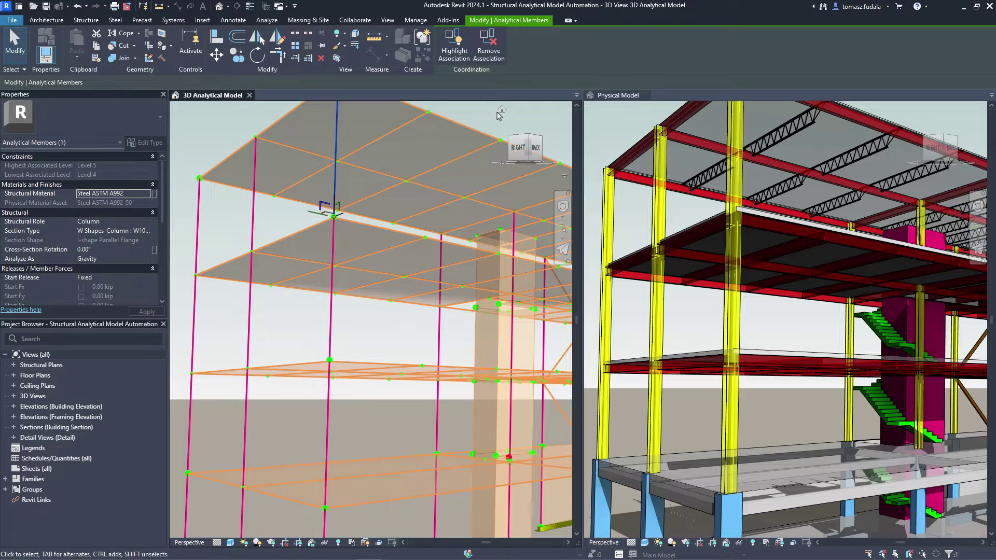
pyautogui.press('Escape')
pyautogui.click(739, 190)
pyautogui.click(739, 190)
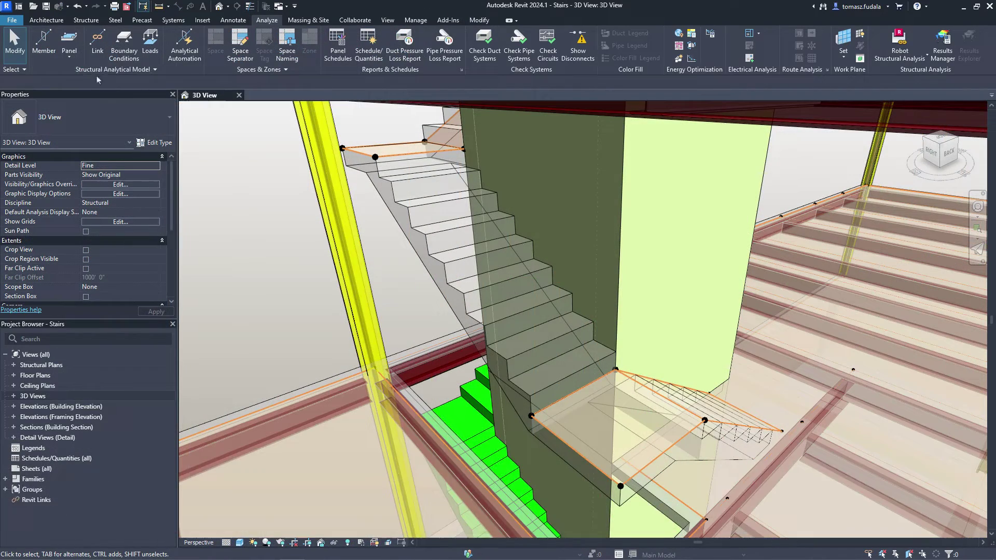
# Step: Sketch a rectangular boundary panel spanning the sloped stair flight between its landings
pyautogui.click(69, 56)
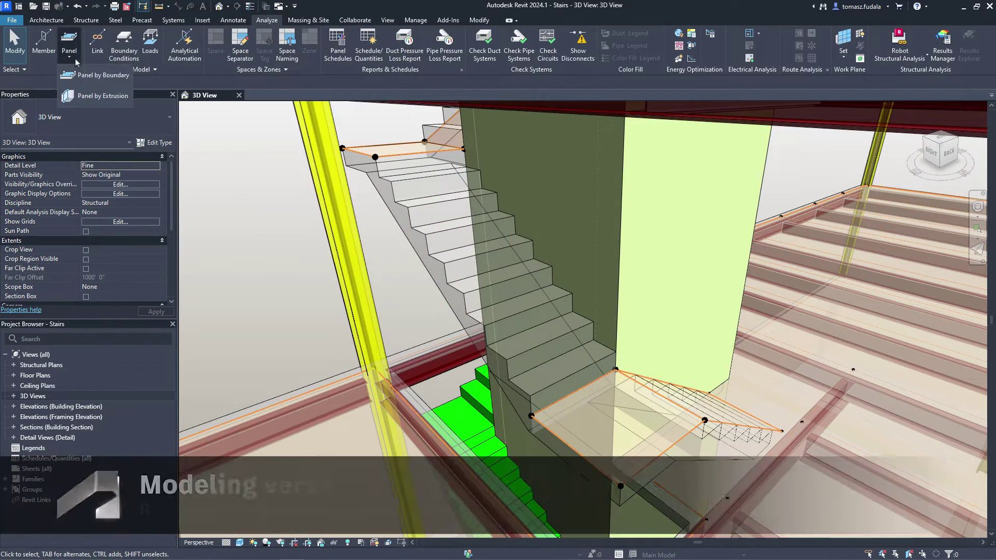
pyautogui.click(98, 75)
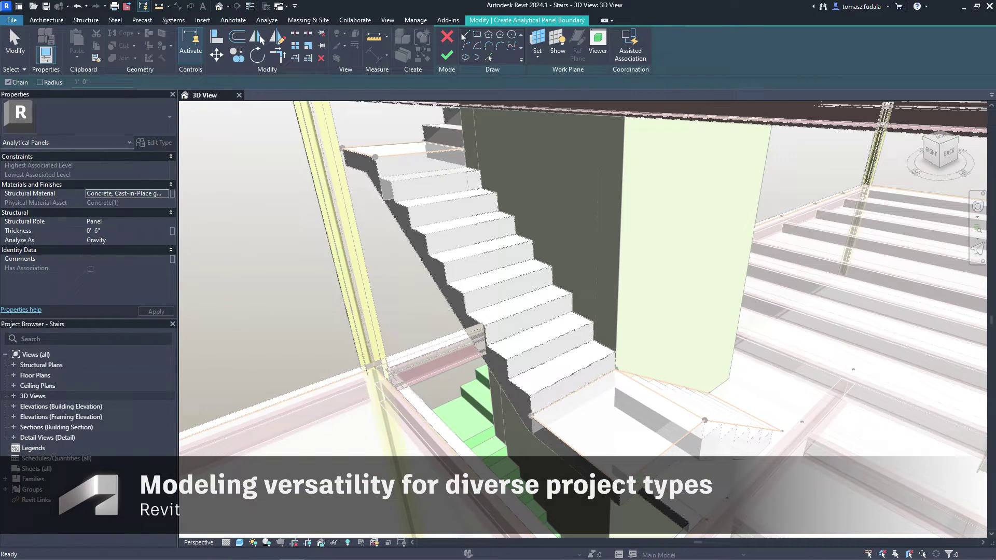
pyautogui.click(476, 34)
pyautogui.click(376, 157)
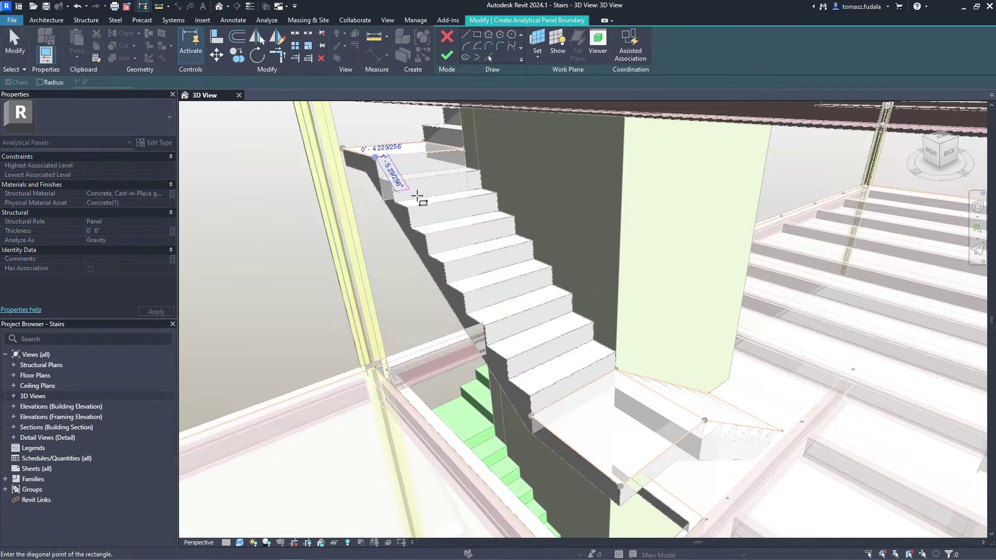
pyautogui.click(616, 369)
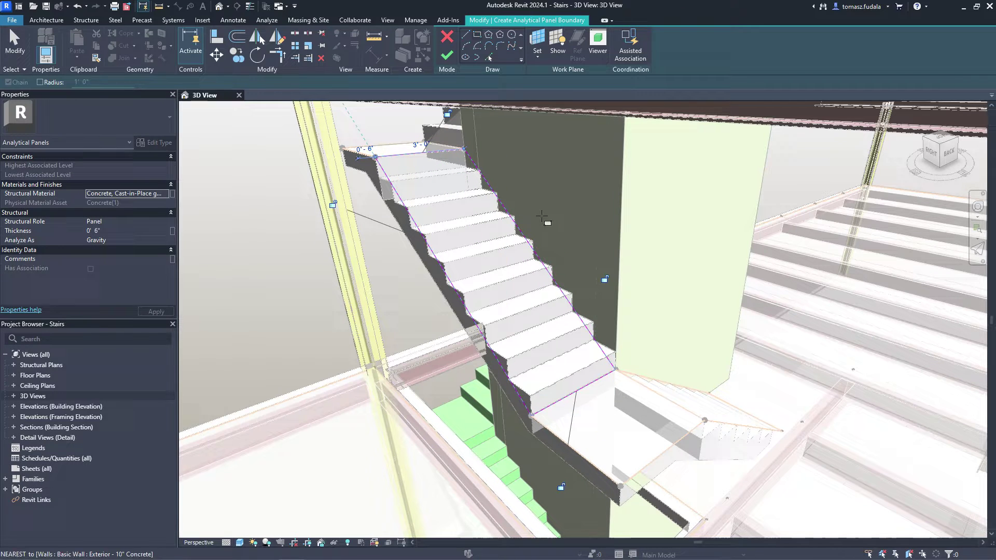
pyautogui.click(446, 56)
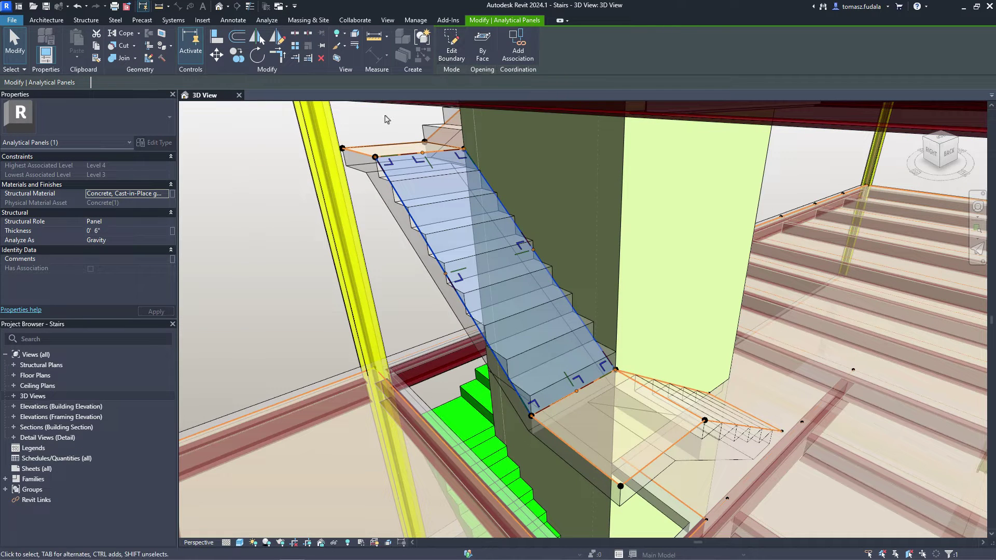
pyautogui.press('Escape')
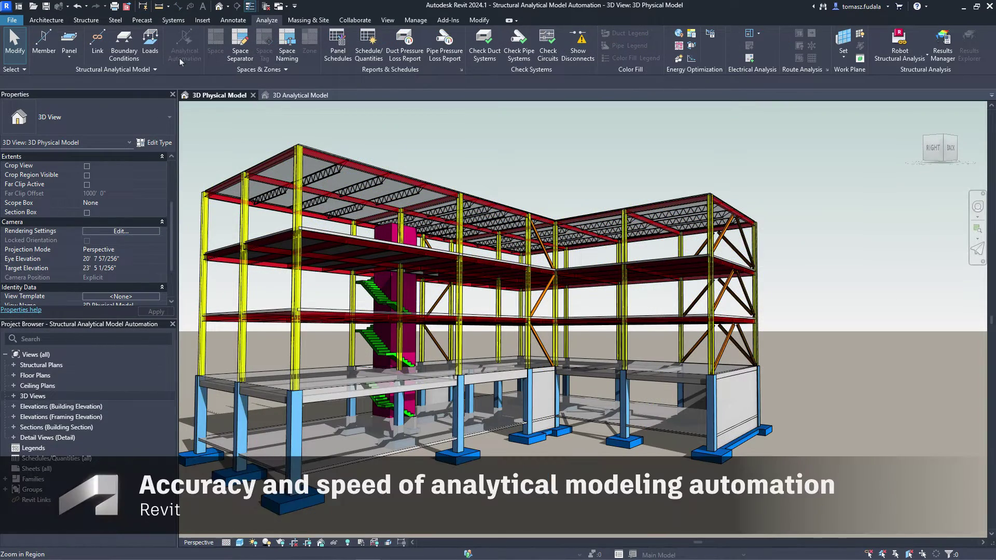
# Step: Run Physical to Analytical for Buildings on a window selection of all 330 elements
pyautogui.click(181, 62)
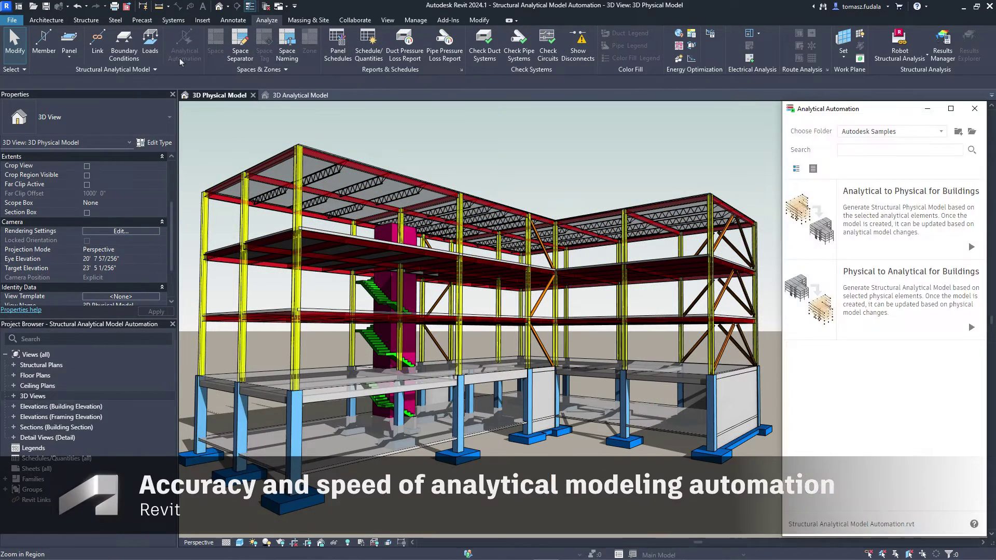
pyautogui.click(881, 294)
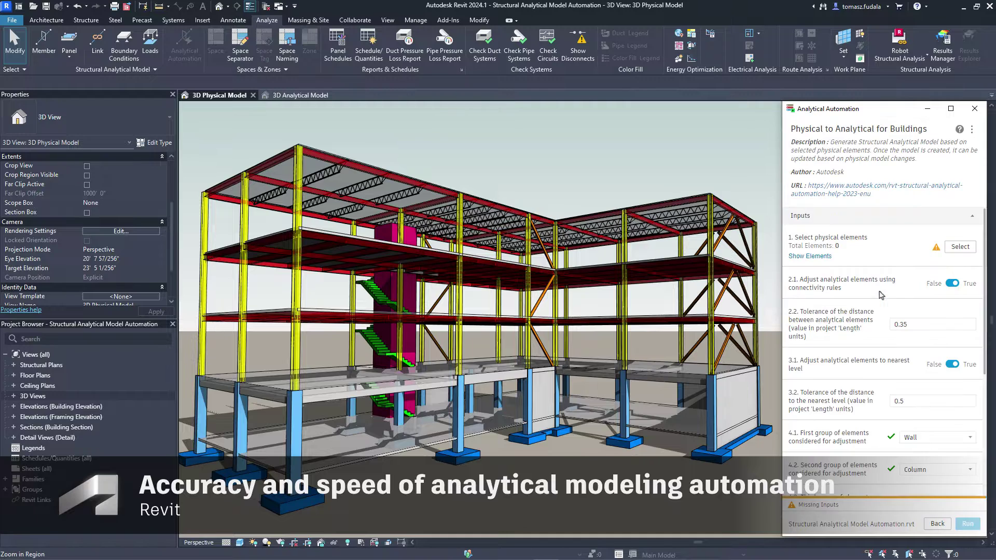
pyautogui.click(960, 247)
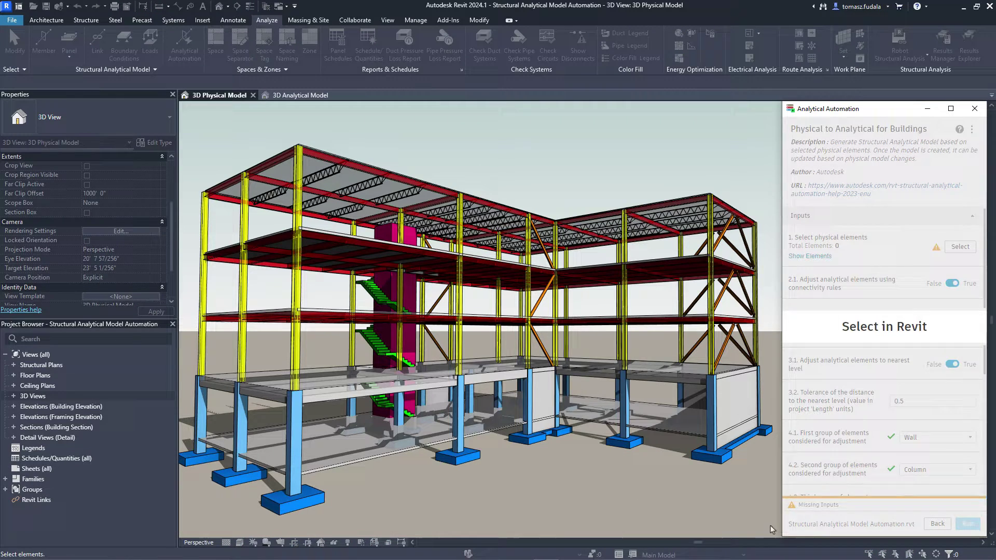
pyautogui.moveTo(770, 525); pyautogui.dragTo(217, 185)
pyautogui.moveTo(186, 129); pyautogui.dragTo(185, 128)
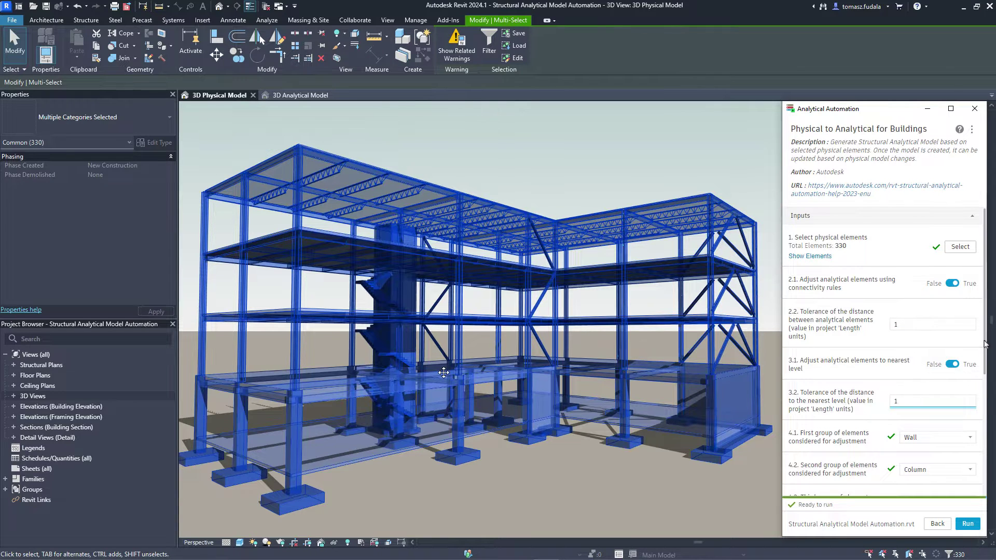
pyautogui.moveTo(985, 342); pyautogui.dragTo(980, 461)
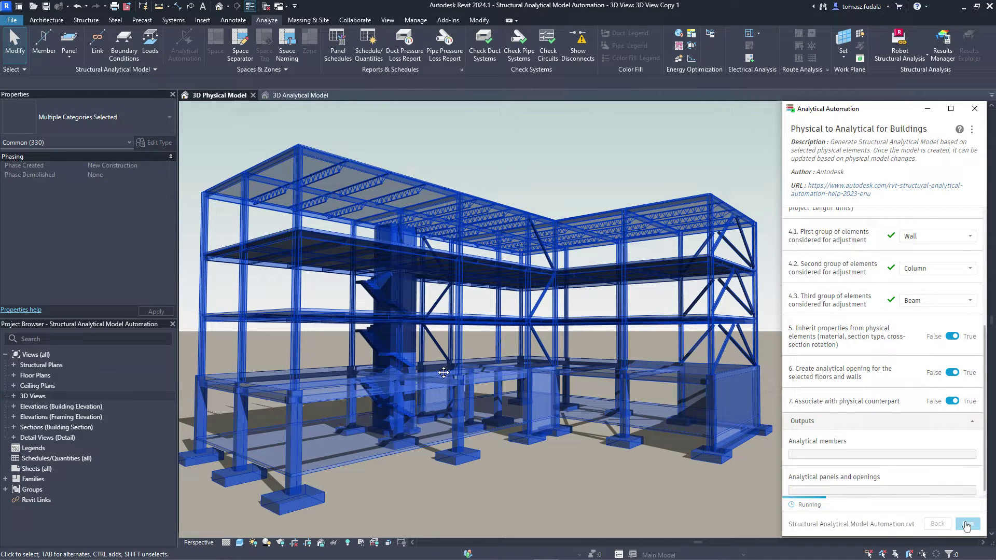
pyautogui.scroll(-1, 836, 405)
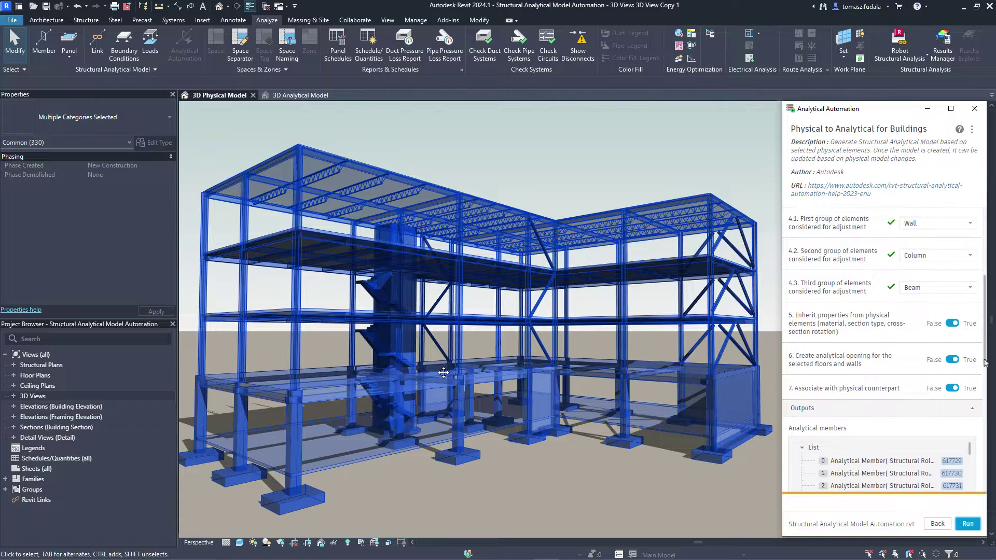
pyautogui.scroll(-5, 837, 404)
pyautogui.scroll(-3, 836, 404)
pyautogui.scroll(-3, 836, 404)
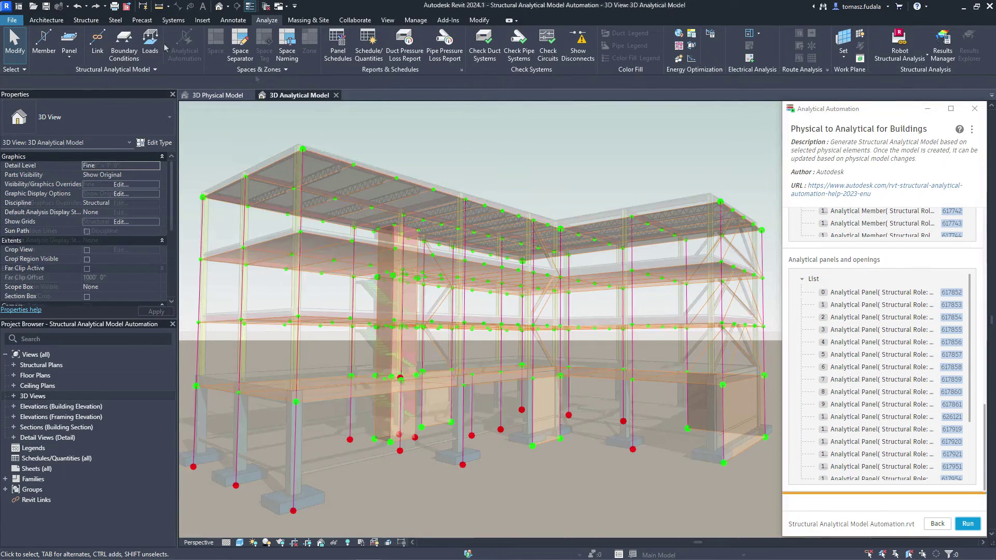
pyautogui.click(131, 45)
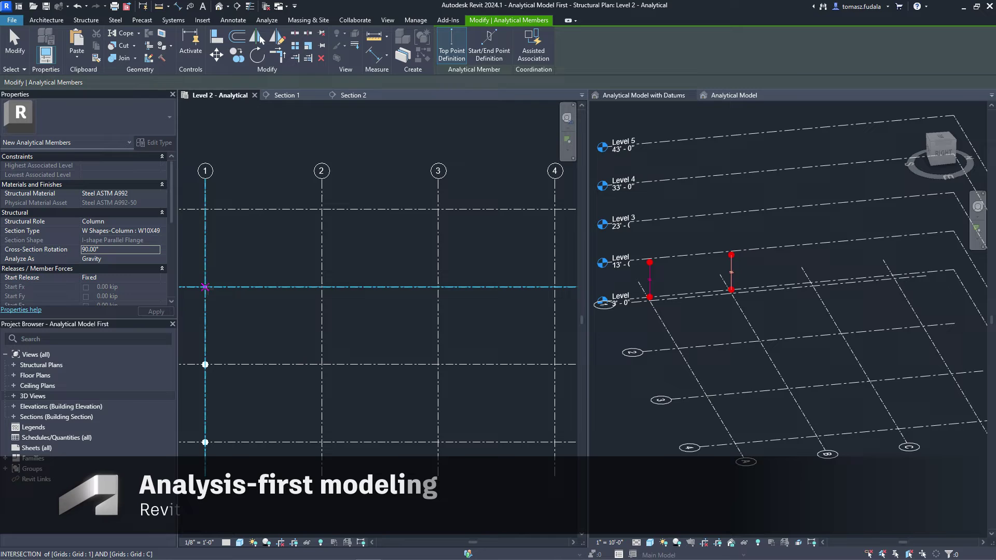
# Step: Copy the four grid 1 analytical column nodes to grids 3 and 4
pyautogui.press('Escape')
pyautogui.moveTo(187, 189); pyautogui.dragTo(228, 459)
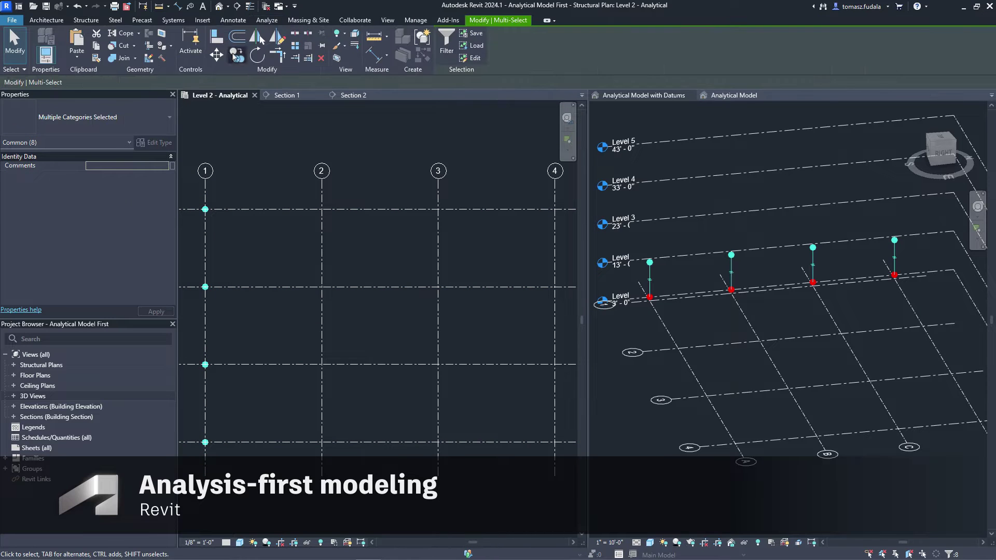
pyautogui.press('c')
pyautogui.press('o')
pyautogui.click(438, 178)
pyautogui.click(554, 177)
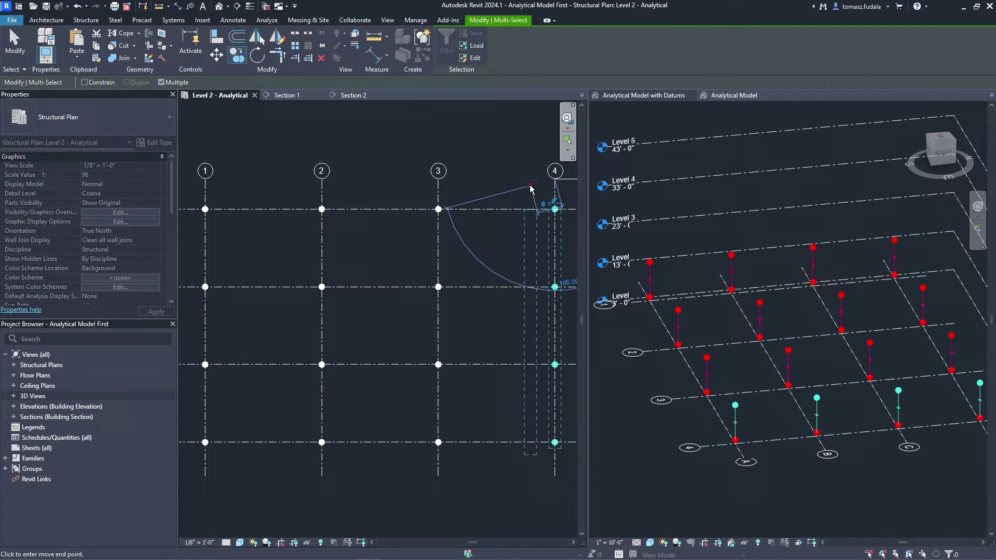
pyautogui.press('Escape')
# Step: Draw a Beam-role analytical member along grid 1 on Level 2
pyautogui.click(488, 47)
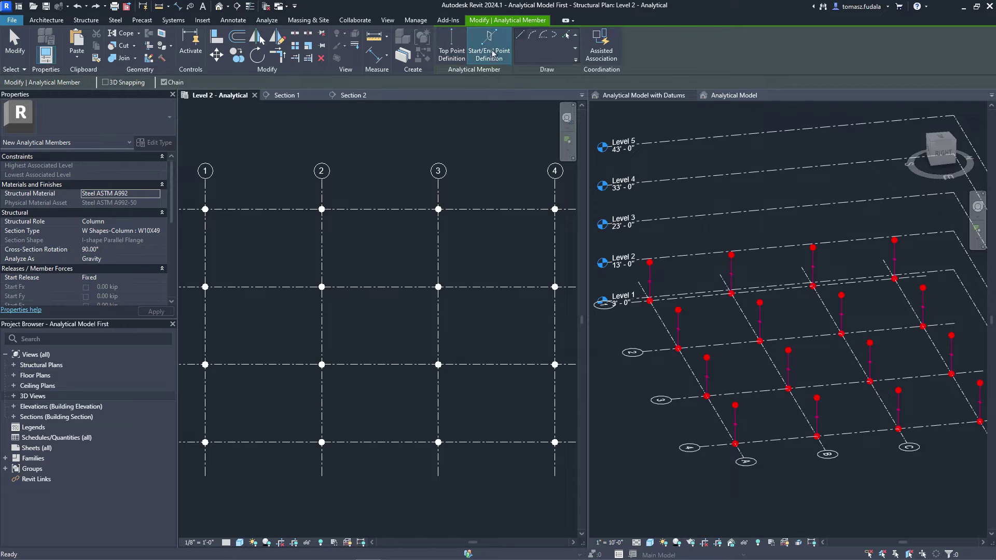
pyautogui.click(124, 220)
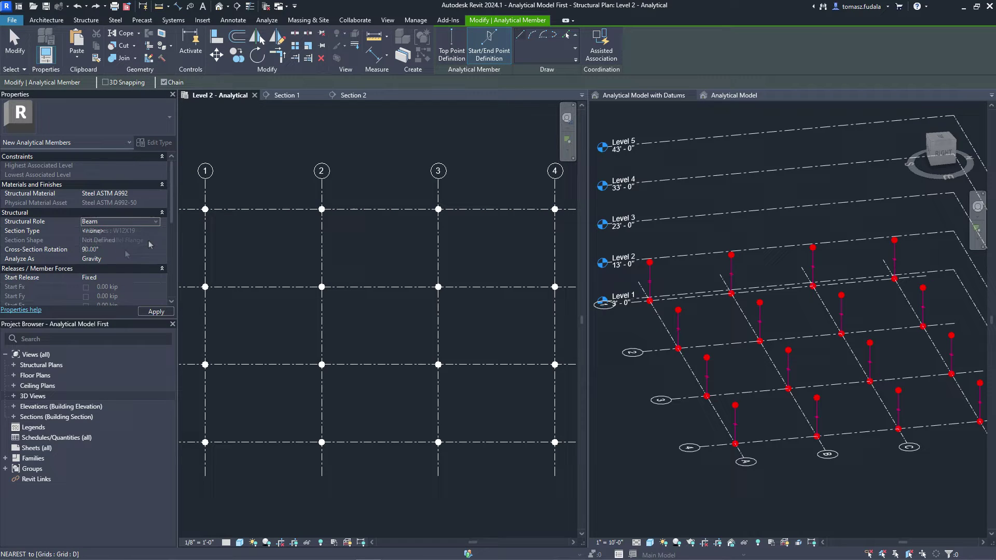
pyautogui.click(204, 209)
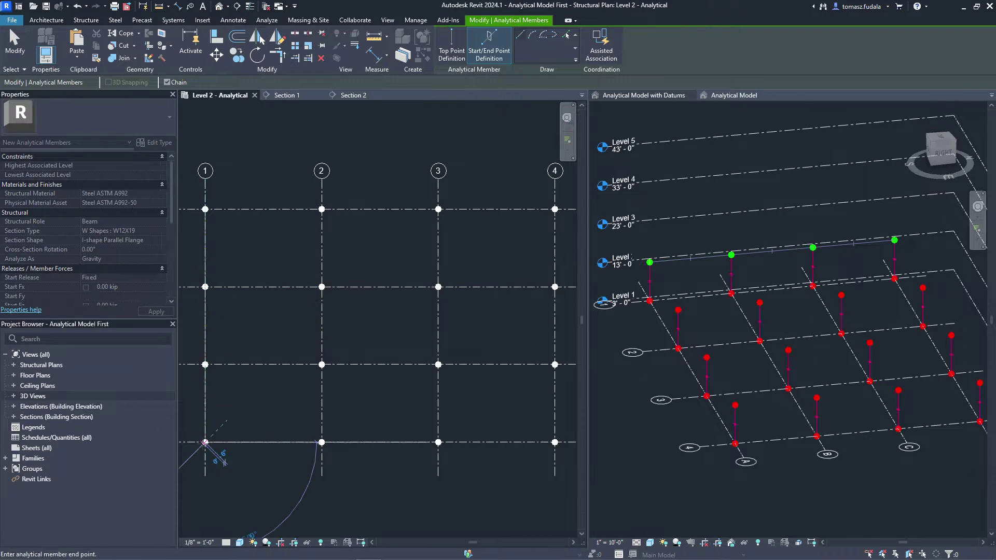
pyautogui.click(205, 442)
pyautogui.press('Escape')
pyautogui.press('Escape')
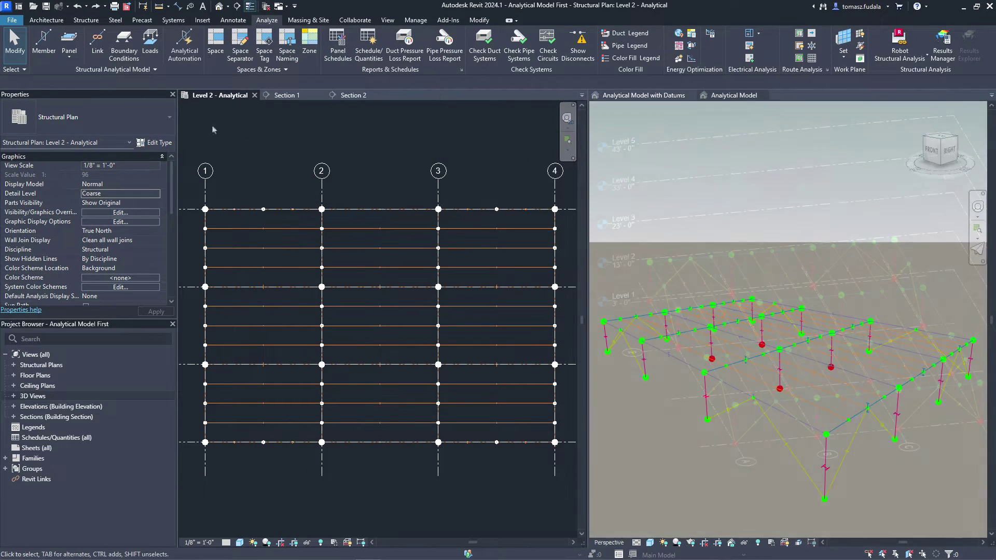
# Step: Create a Level 2 floor analytical panel as a rectangle from grid 1 to grid 4
pyautogui.click(70, 45)
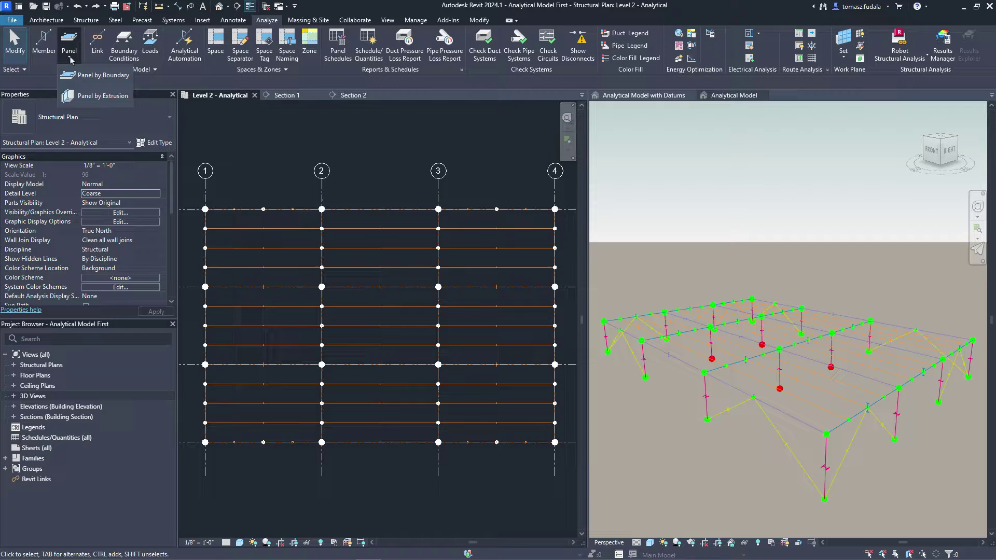
pyautogui.click(75, 75)
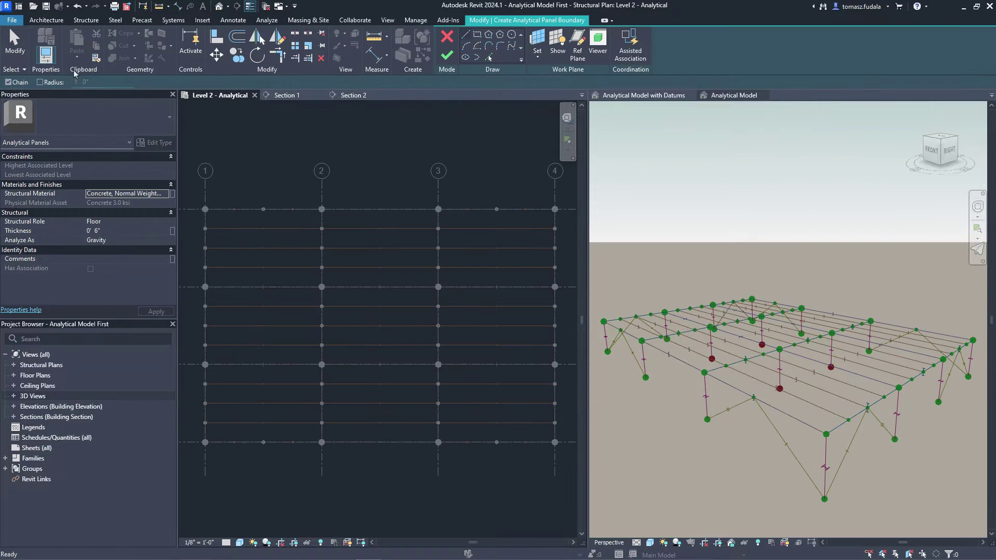
pyautogui.click(204, 209)
pyautogui.click(555, 442)
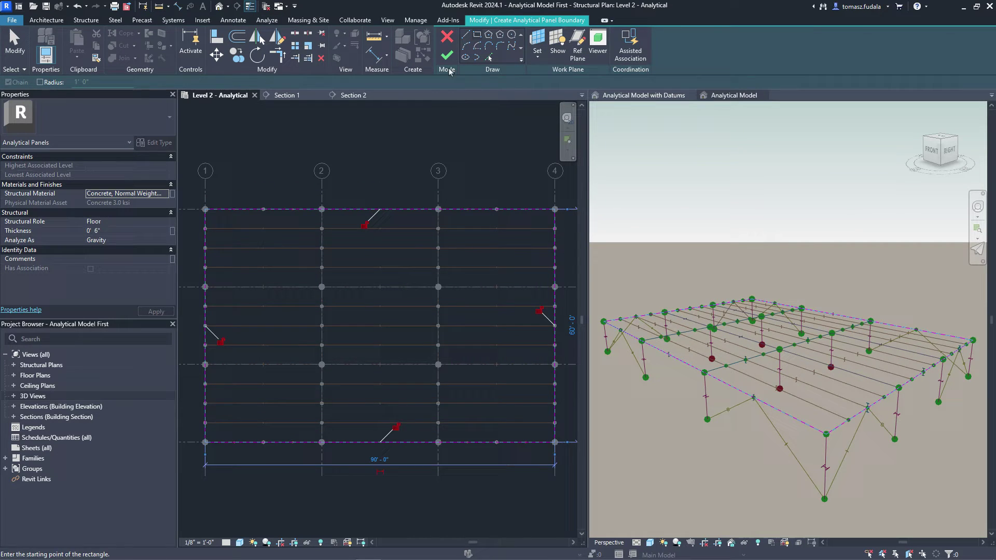
pyautogui.click(446, 55)
# Step: Copy the Level 2 analytical framing and panel to the upper levels with Paste Aligned to Selected Levels
pyautogui.moveTo(593, 248); pyautogui.dragTo(981, 516)
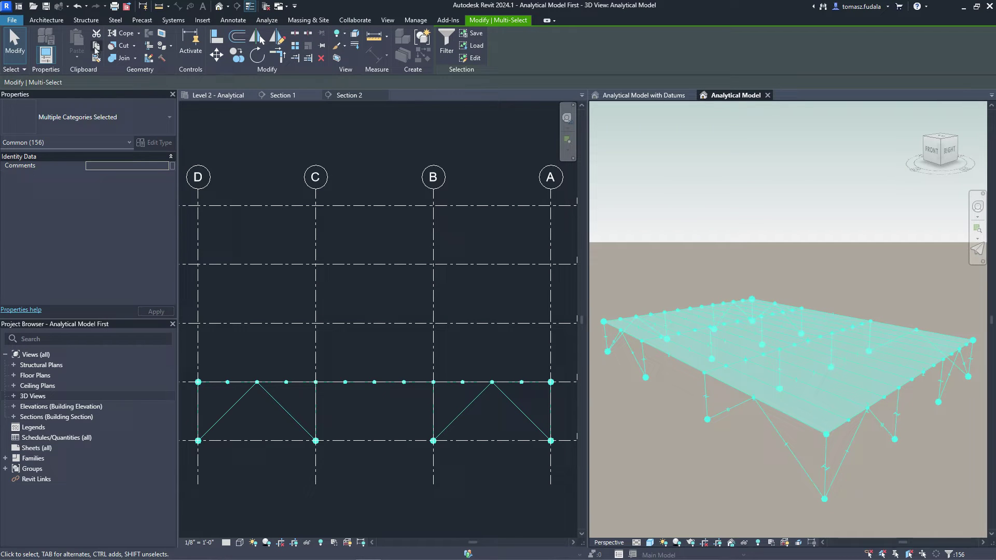
pyautogui.click(80, 62)
pyautogui.click(110, 113)
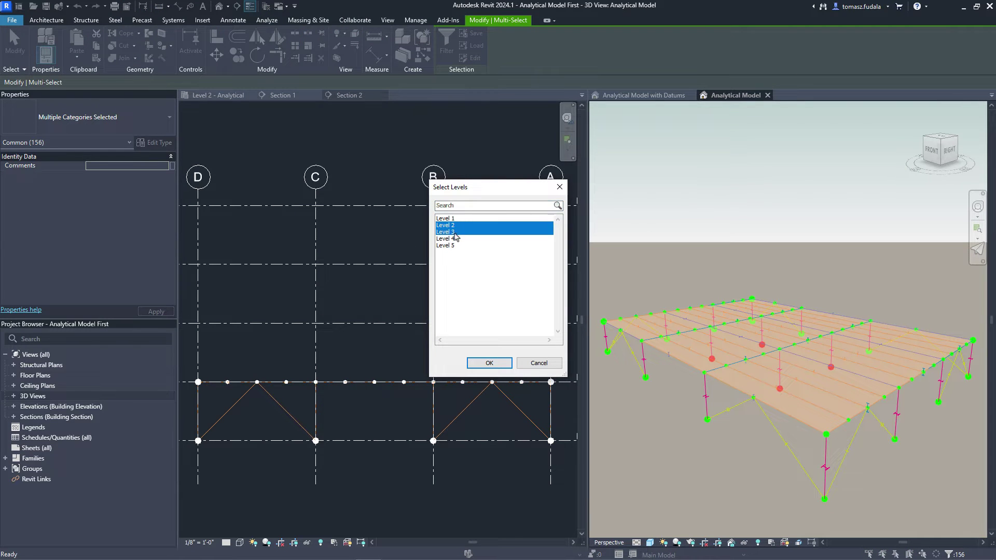
pyautogui.click(489, 362)
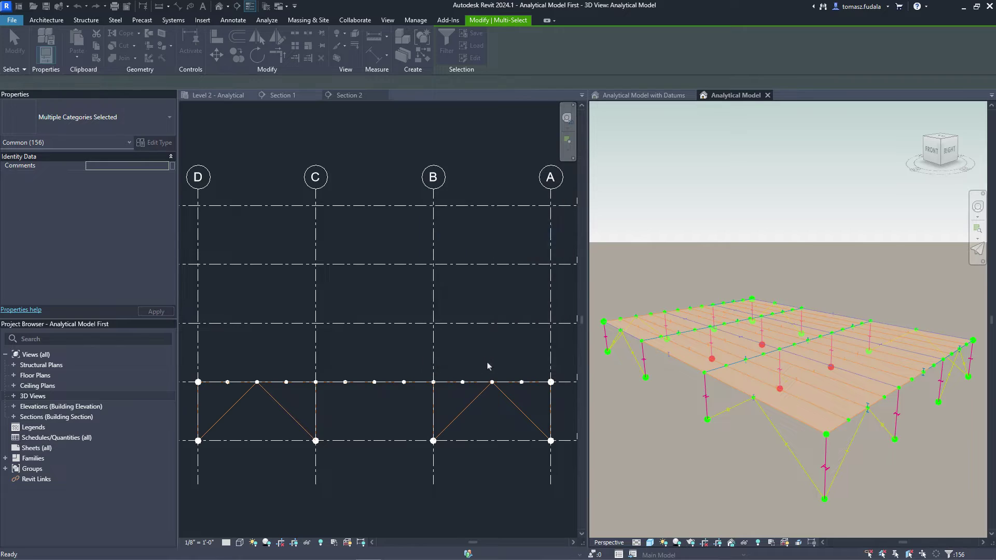
# Step: Check the levels in the Section 1 view, then begin placing an area load
pyautogui.click(611, 206)
pyautogui.click(283, 94)
pyautogui.click(490, 467)
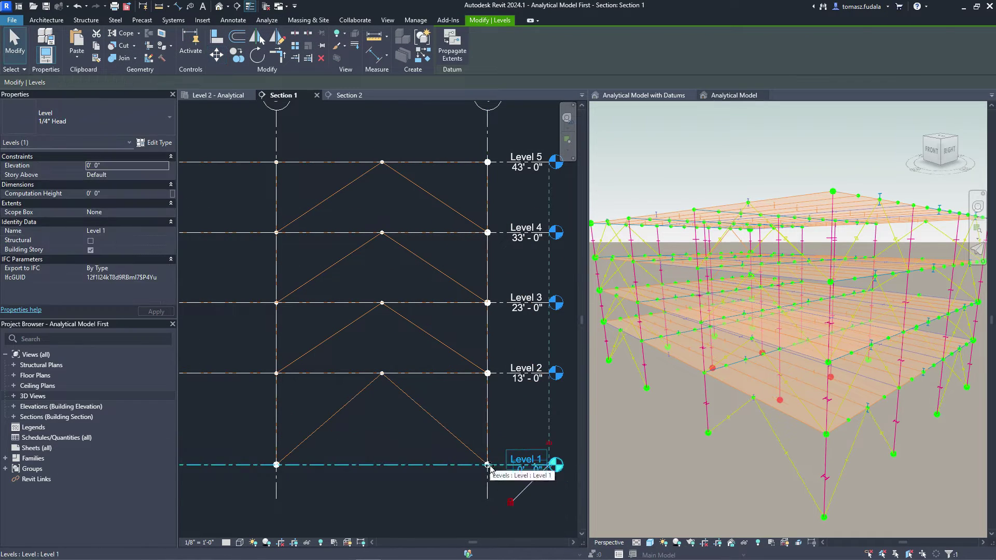
pyautogui.press('Escape')
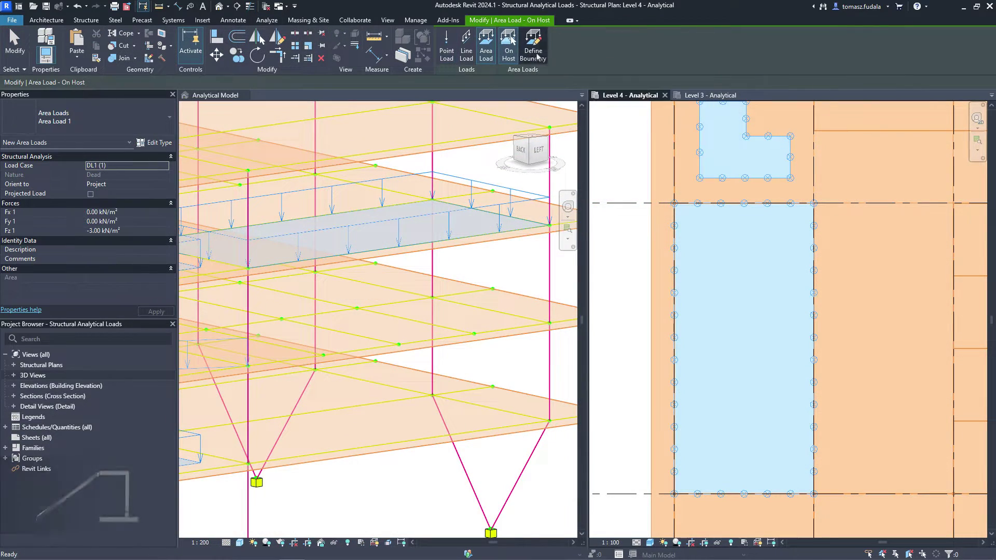
pyautogui.click(535, 55)
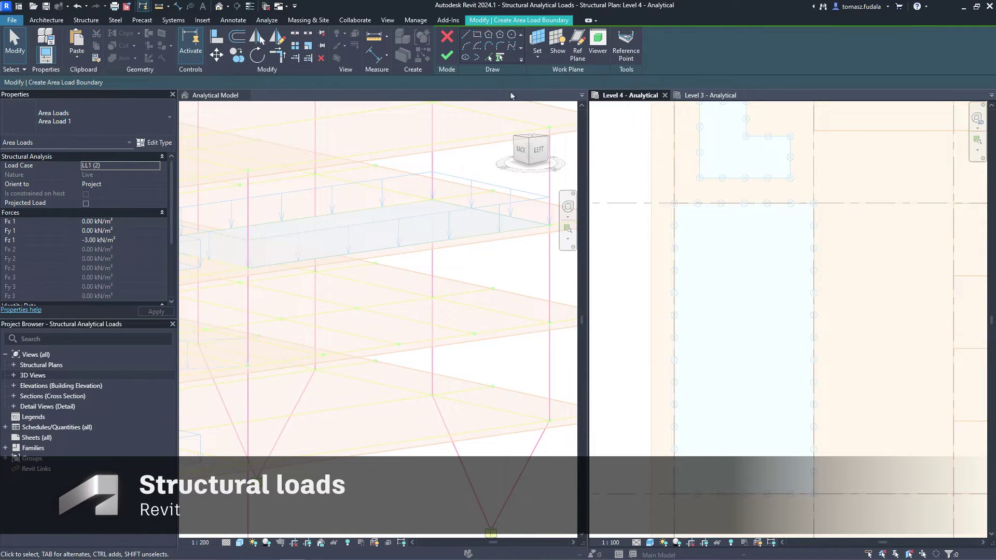
# Step: Sketch a C-shaped area load boundary on the floor
pyautogui.click(833, 312)
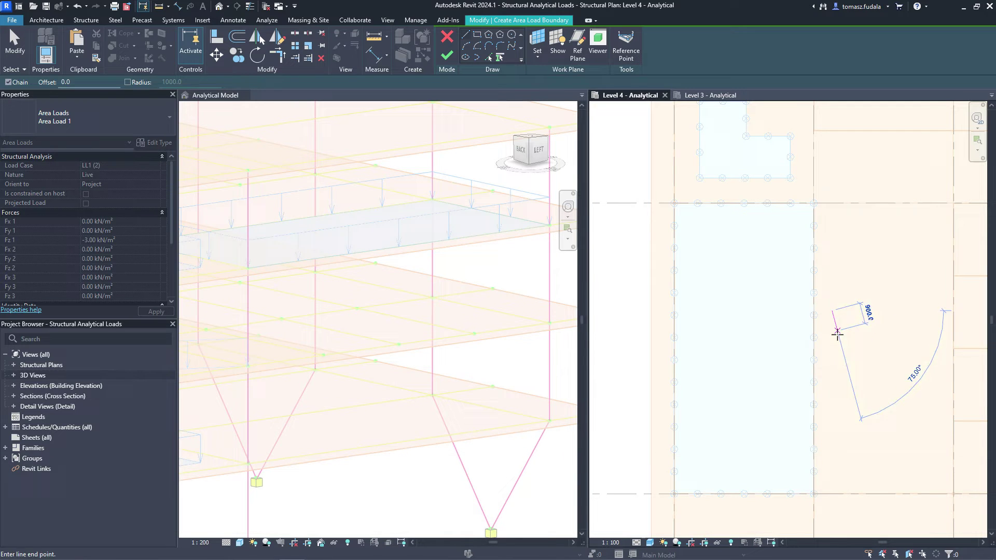
pyautogui.click(832, 459)
pyautogui.click(833, 310)
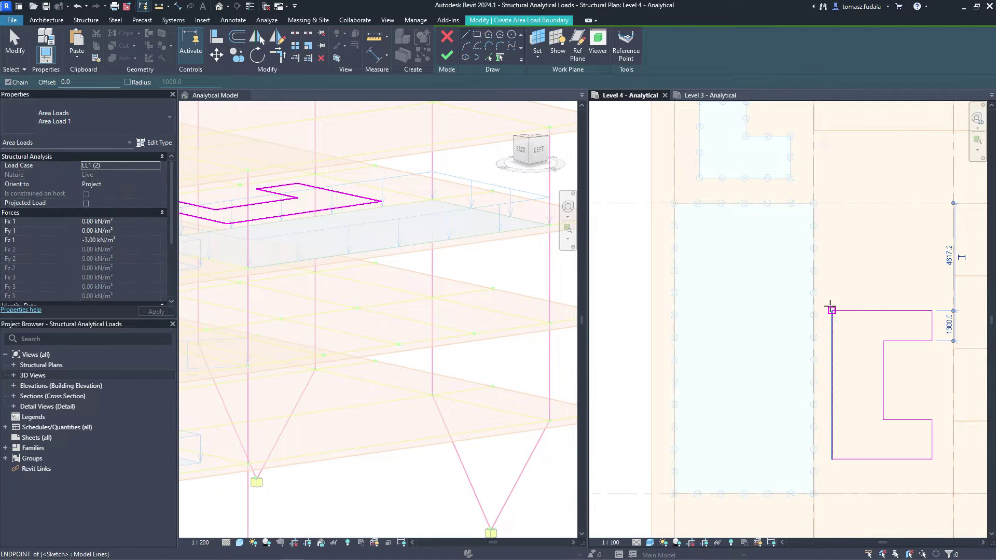
pyautogui.click(447, 57)
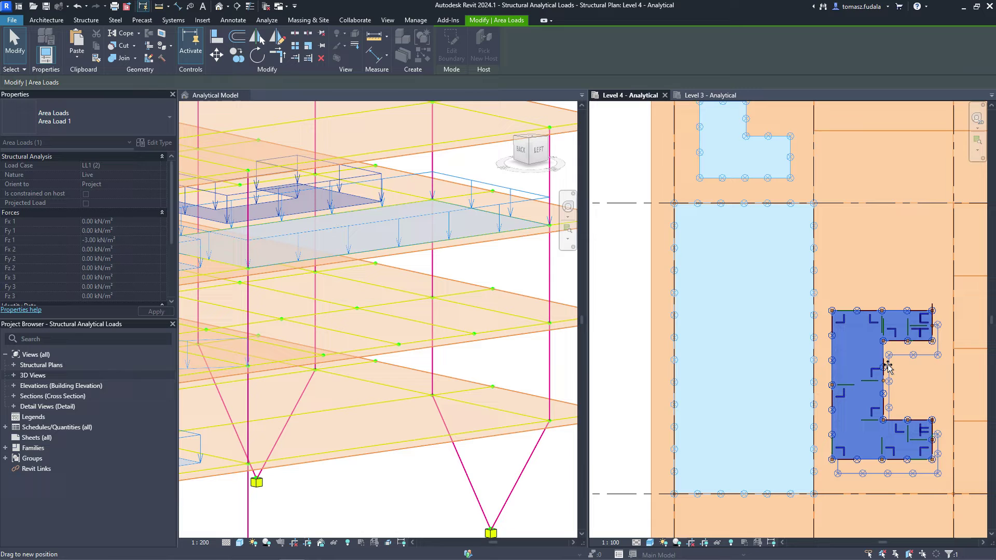
# Step: Copy the C-shaped and rectangular area loads to the chosen levels with Paste Aligned
pyautogui.click(518, 195)
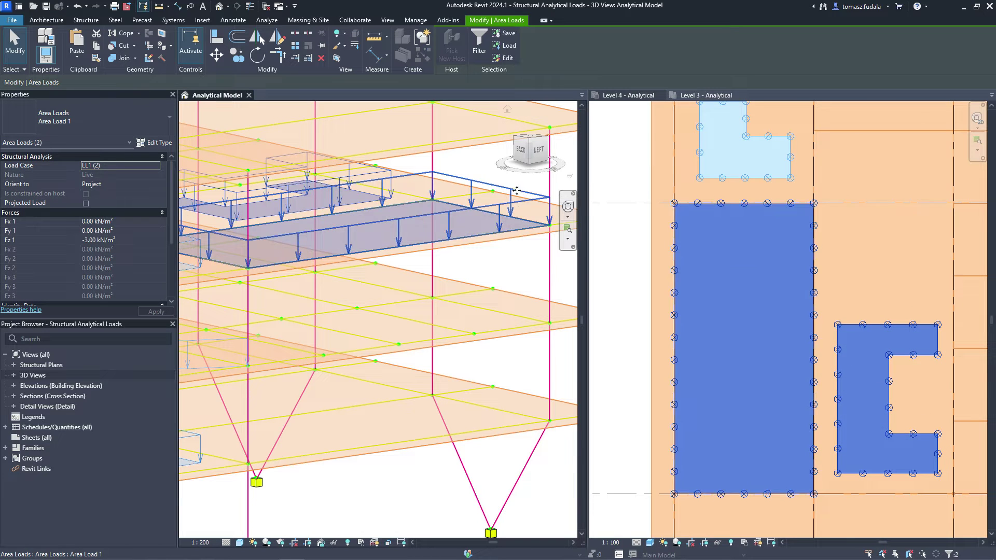
pyautogui.click(81, 60)
pyautogui.click(117, 96)
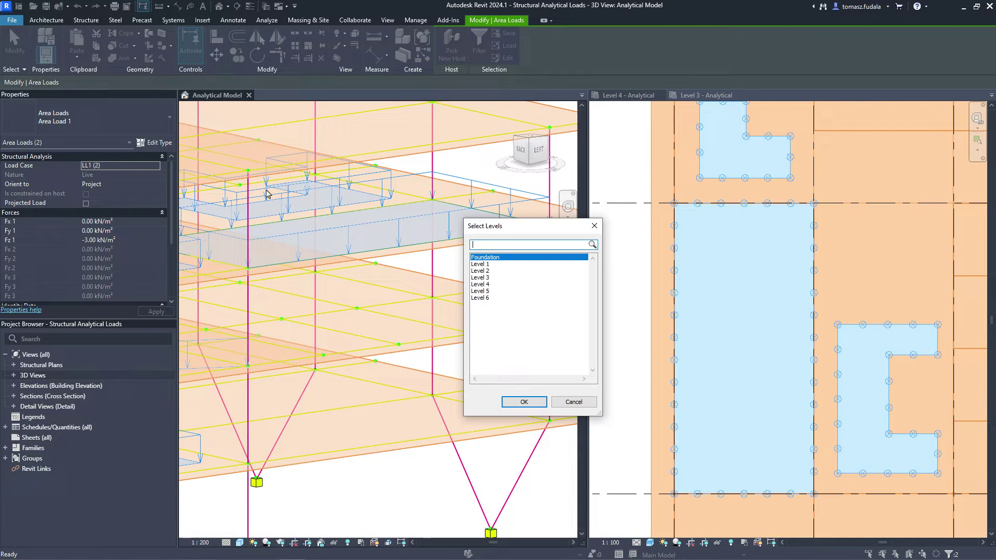
pyautogui.click(526, 402)
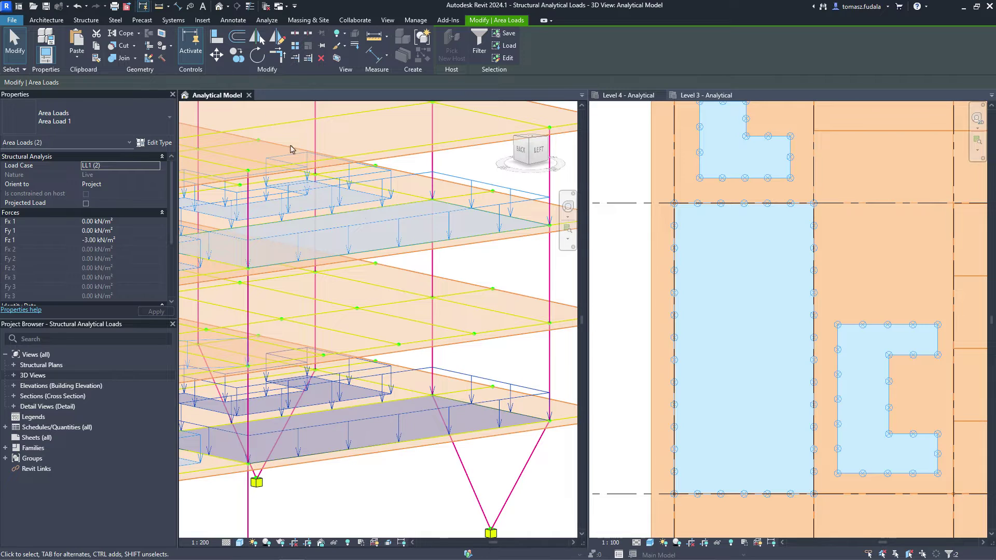
# Step: Place a custom-path line load and a point load on the Level 3 plan
pyautogui.click(706, 95)
pyautogui.click(466, 53)
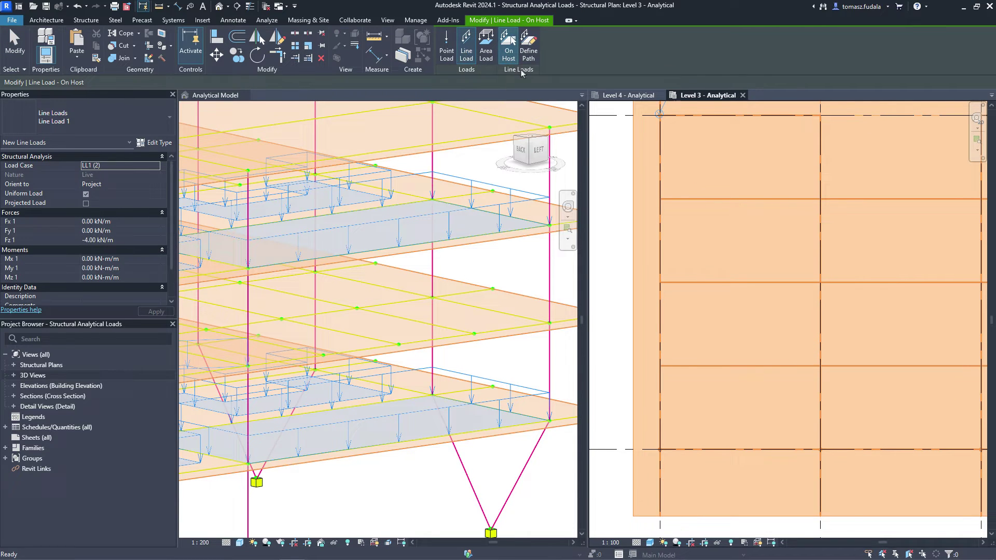
pyautogui.click(529, 53)
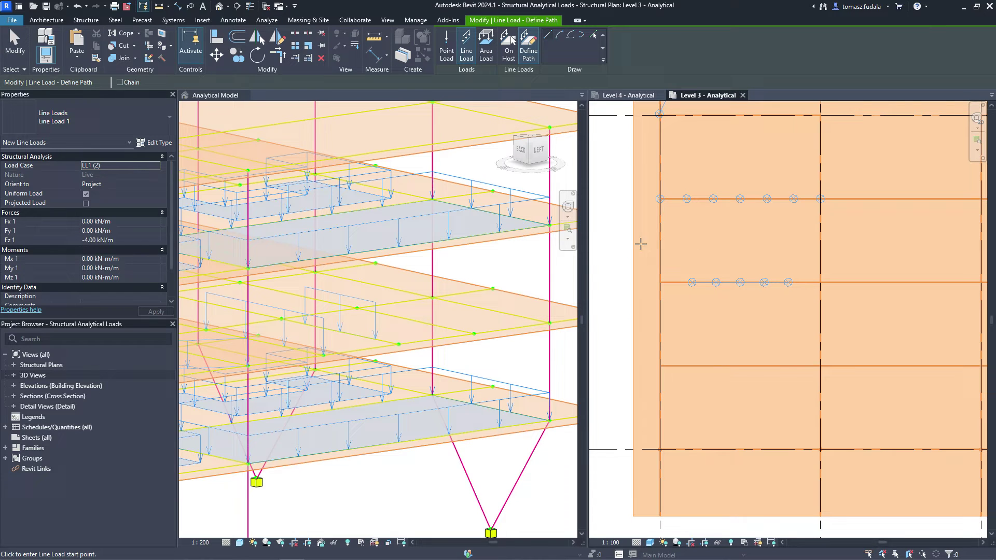
pyautogui.click(644, 173)
pyautogui.click(644, 393)
pyautogui.press('Escape')
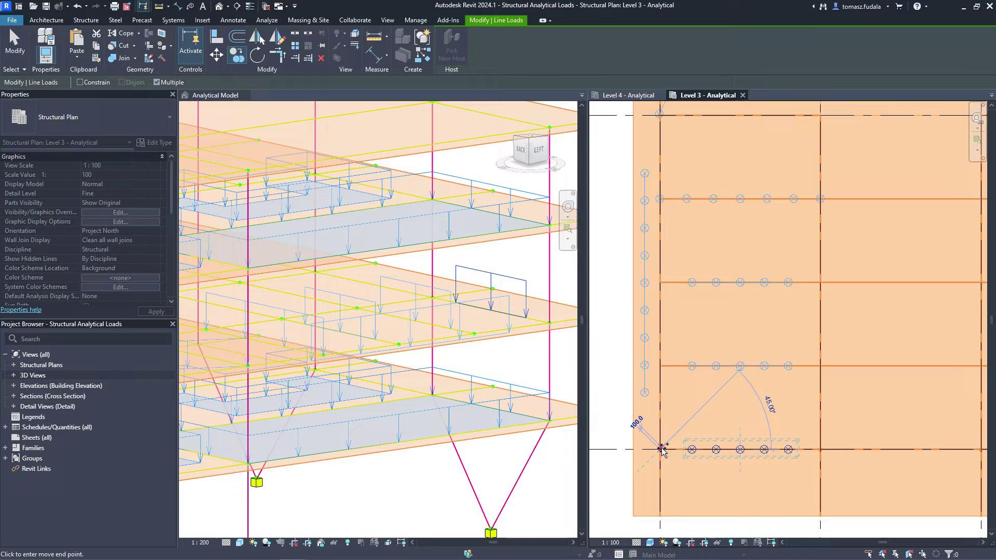
pyautogui.press('l')
pyautogui.press('d')
pyautogui.click(917, 484)
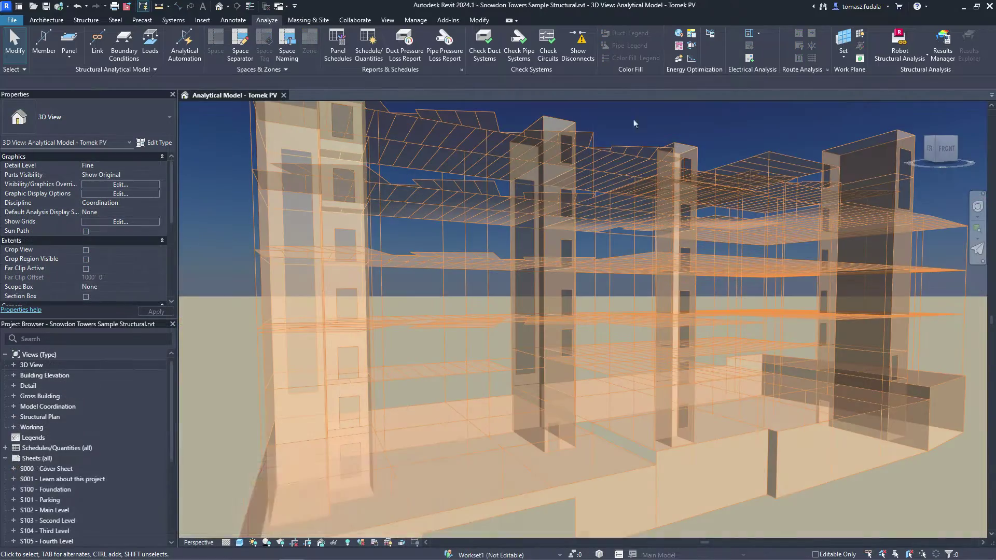
# Step: Send the model to Robot Structural Analysis
pyautogui.click(916, 62)
pyautogui.click(906, 95)
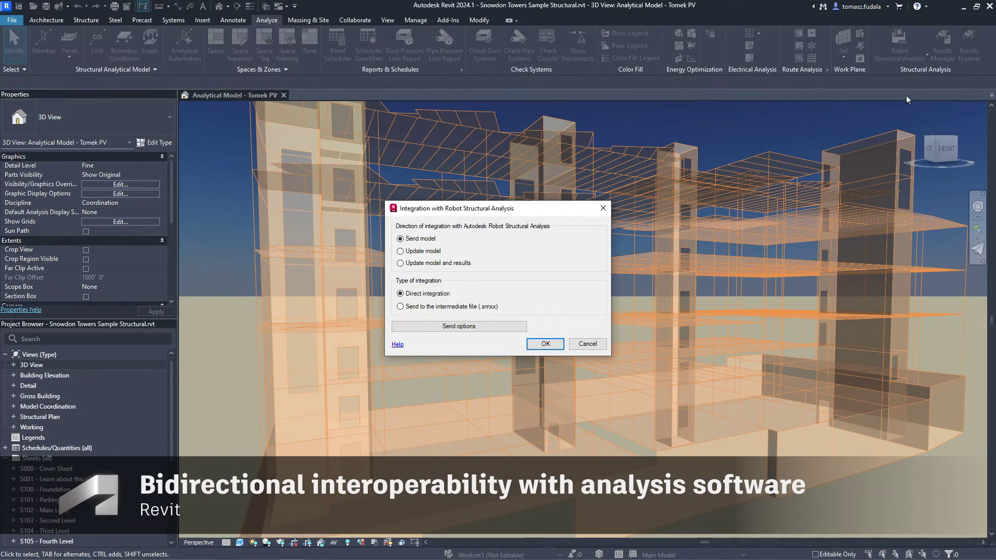
pyautogui.click(544, 345)
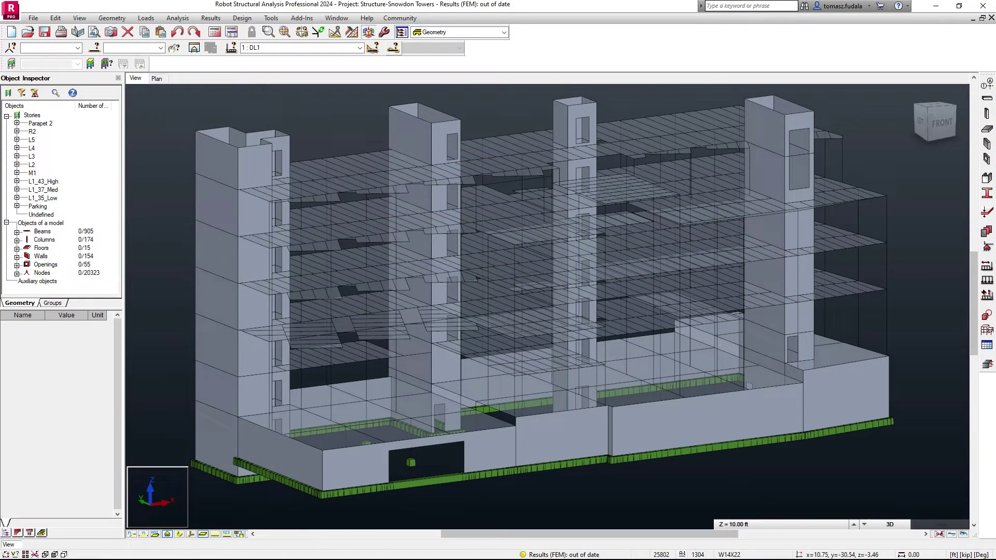
# Step: Run Calculations on the imported Snowdon Towers structure in Robot
pyautogui.click(216, 34)
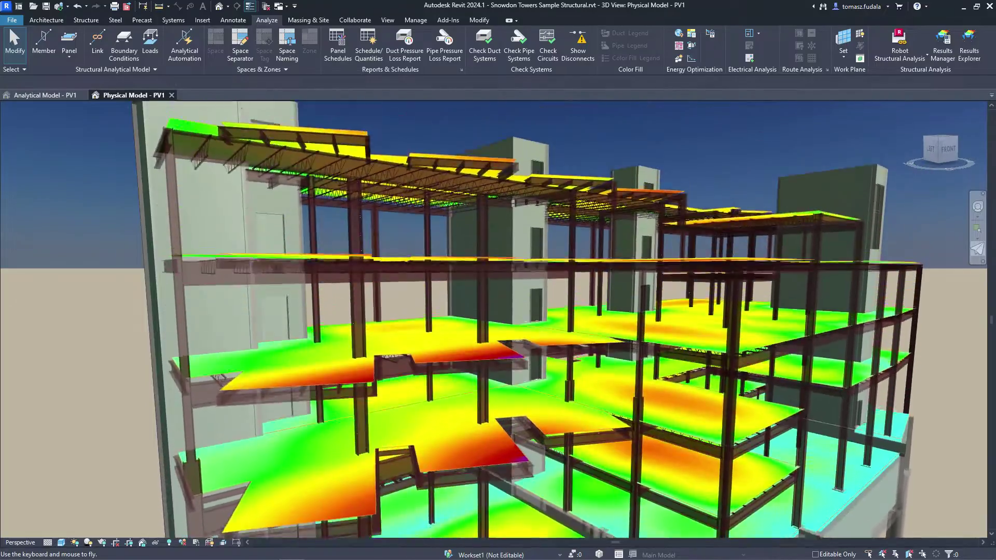
pyautogui.press('w')
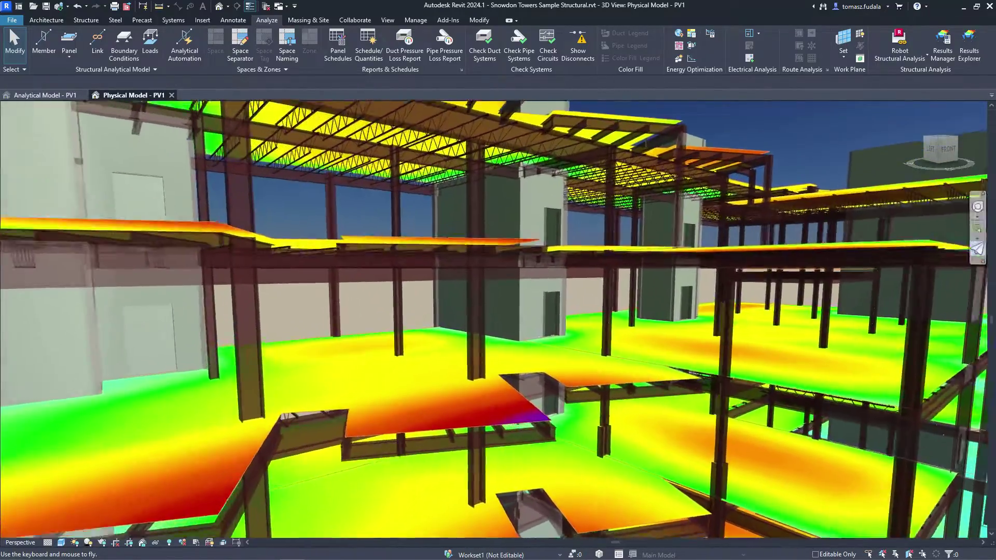
pyautogui.press('w')
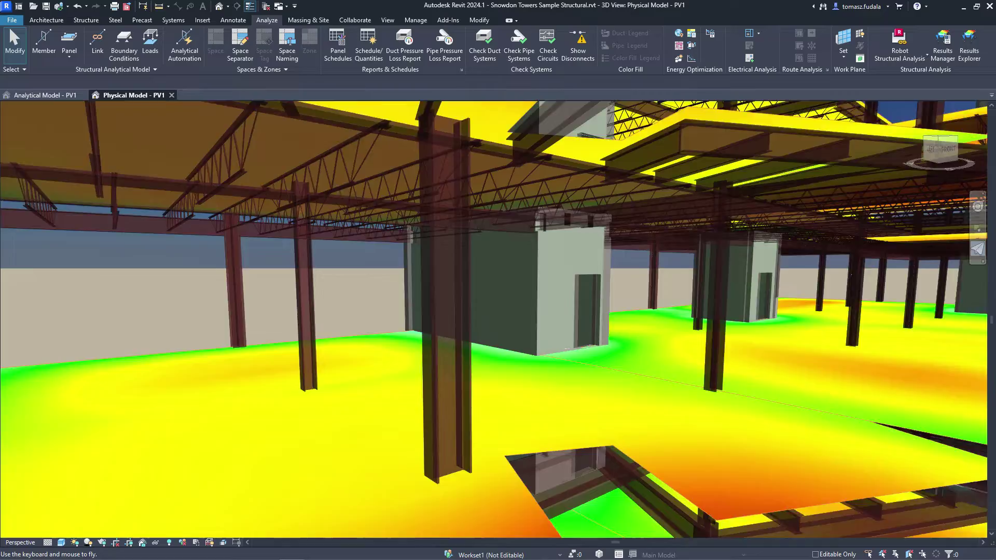